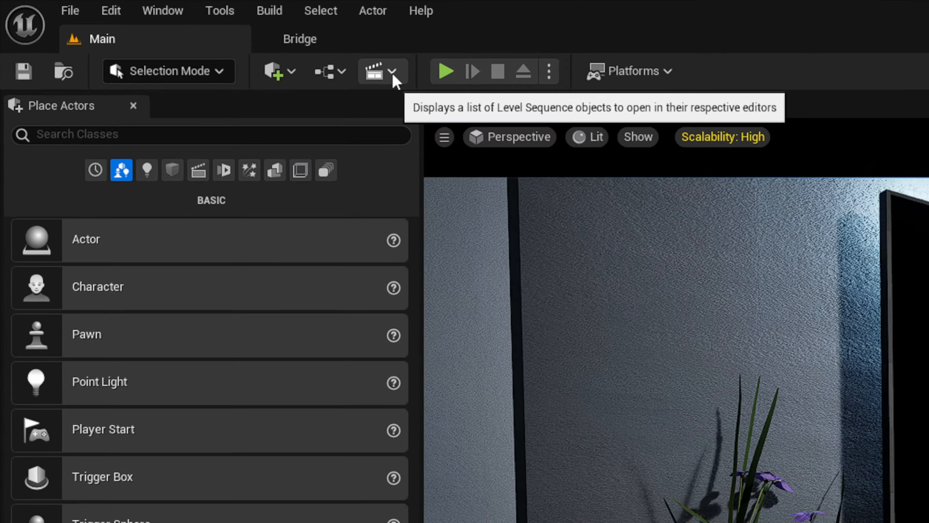
Add a level sequence from the Cinematics menu and save it as Shot_01 in a new Shots folder.
{"action": "left_click", "coordinate": [156, 29]}
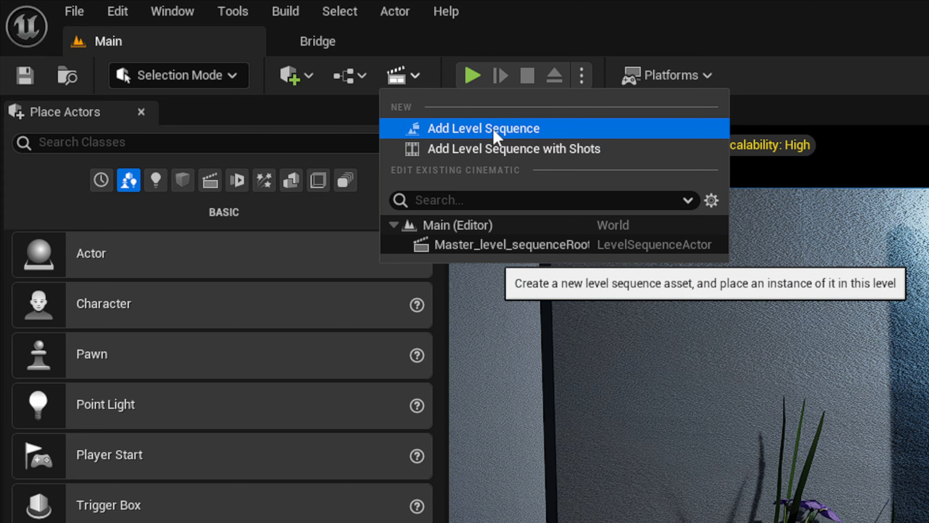
{"action": "left_click", "coordinate": [504, 132]}
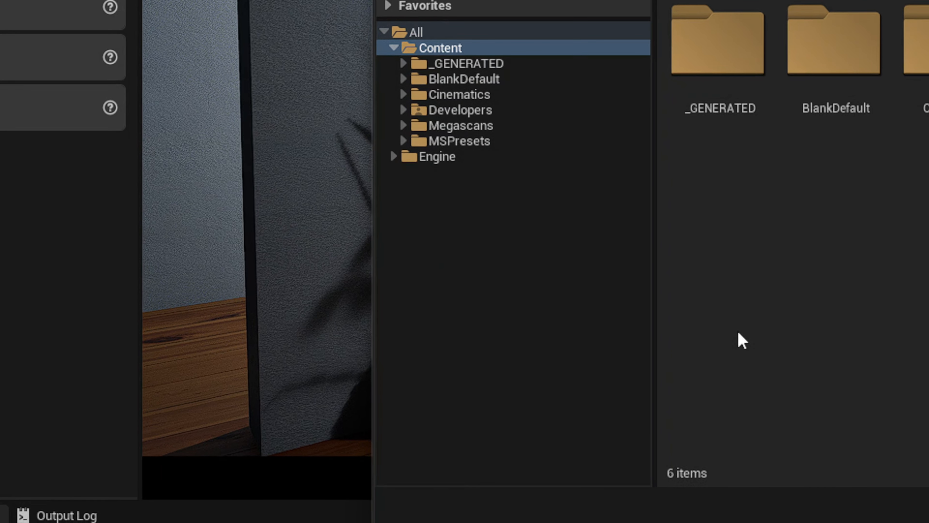
{"action": "key", "text": "BackSpace"}
{"action": "key", "text": "BackSpace"}
{"action": "key", "text": "BackSpace"}
{"action": "key", "text": "BackSpace"}
{"action": "key", "text": "BackSpace"}
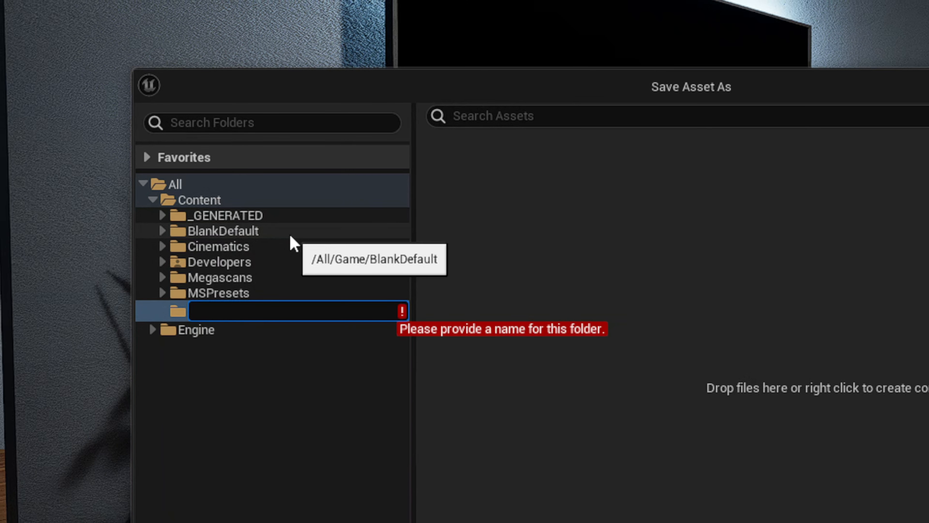
{"action": "type", "text": "Shots"}
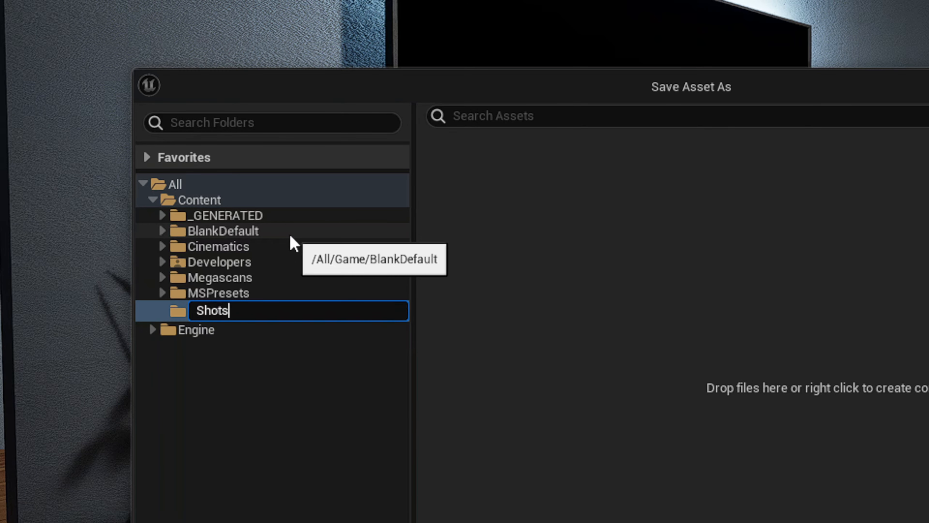
{"action": "key", "text": "Return"}
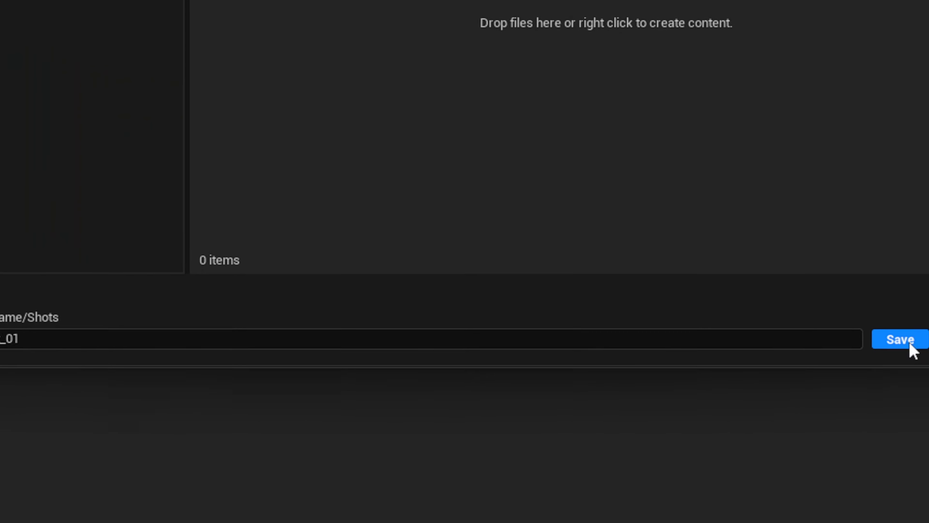
{"action": "left_click", "coordinate": [910, 345]}
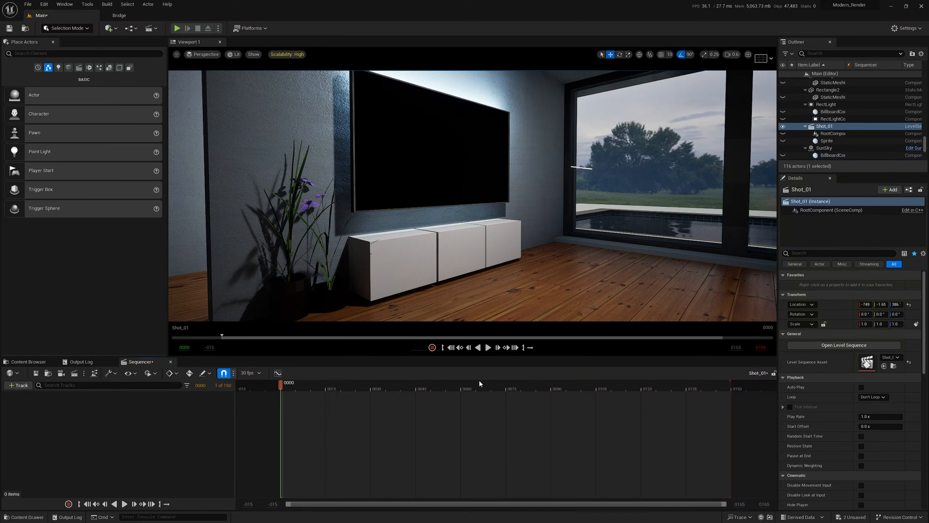
Browse the +Track > Actor To Sequencer list, then close it without adding anything.
{"action": "right_click_drag", "start_coordinate": [408, 241], "coordinate": [463, 240]}
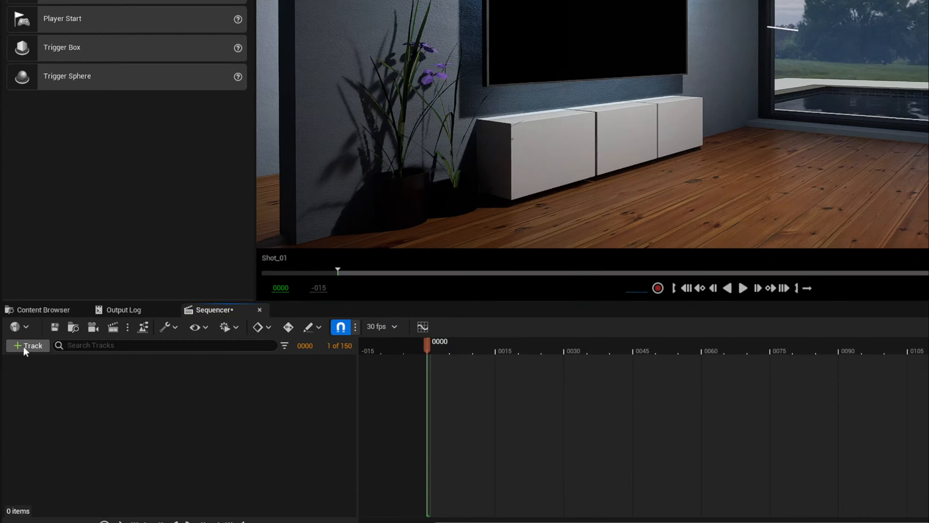
{"action": "left_click", "coordinate": [16, 386]}
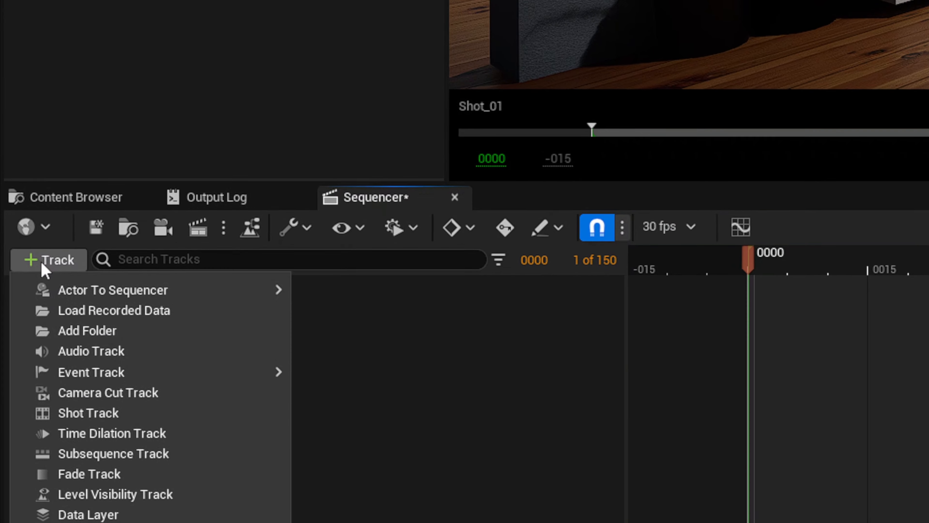
{"action": "mouse_move", "coordinate": [101, 299]}
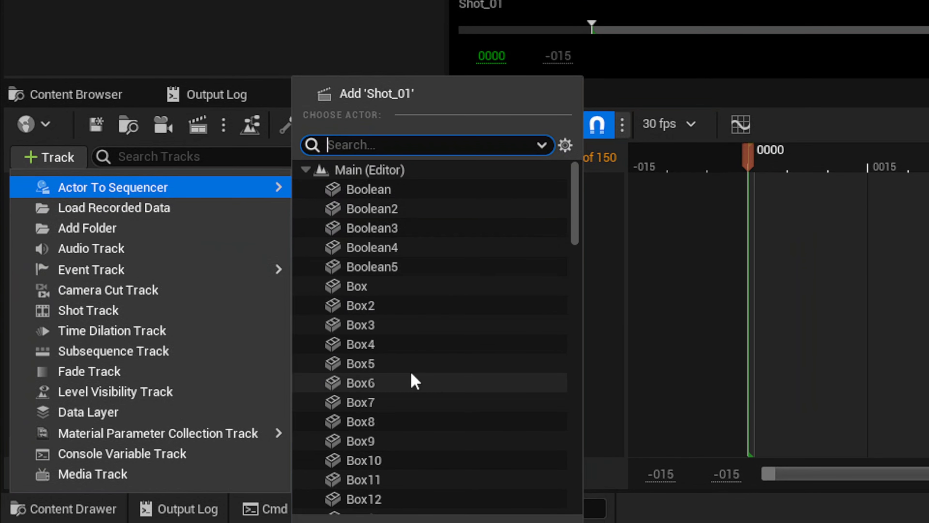
{"action": "scroll", "coordinate": [421, 322], "scroll_direction": "down", "scroll_amount": 15}
{"action": "left_click", "coordinate": [600, 19]}
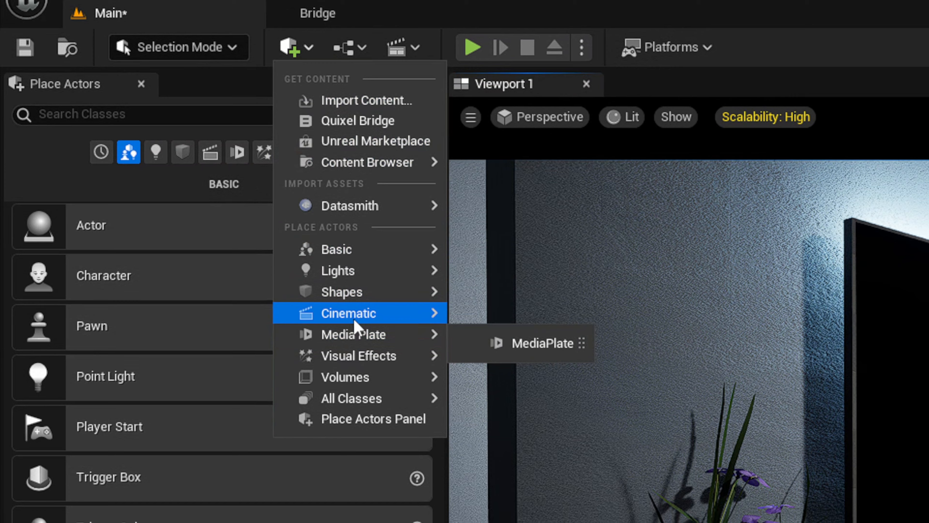
Place a Cine Camera Actor, raise it to TV height, and add CineCameraActor2 to Shot_01.
{"action": "mouse_move", "coordinate": [353, 349]}
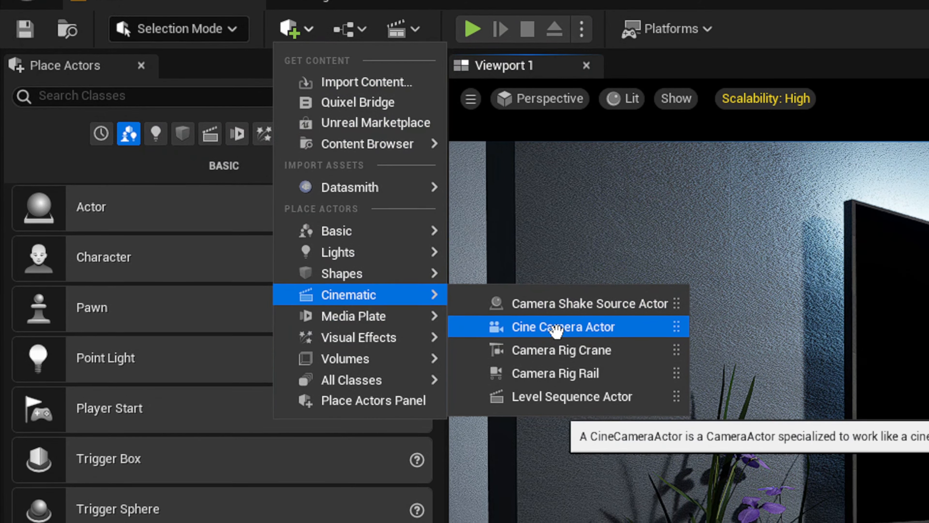
{"action": "left_click_drag", "start_coordinate": [554, 344], "coordinate": [770, 357]}
{"action": "left_click_drag", "start_coordinate": [751, 327], "coordinate": [765, 46]}
{"action": "left_click_drag", "start_coordinate": [741, 179], "coordinate": [736, 183]}
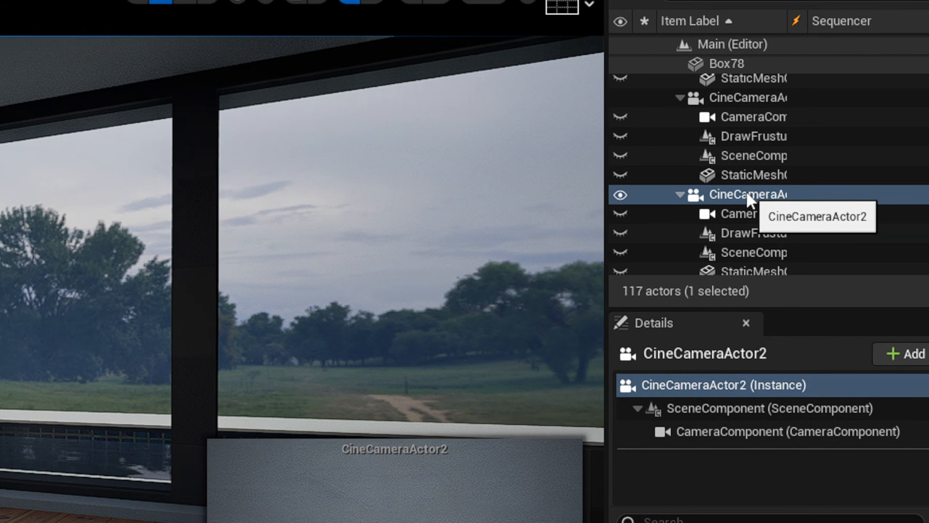
{"action": "left_click_drag", "start_coordinate": [736, 197], "coordinate": [1, 417]}
{"action": "left_click_drag", "start_coordinate": [38, 392], "coordinate": [1, 368]}
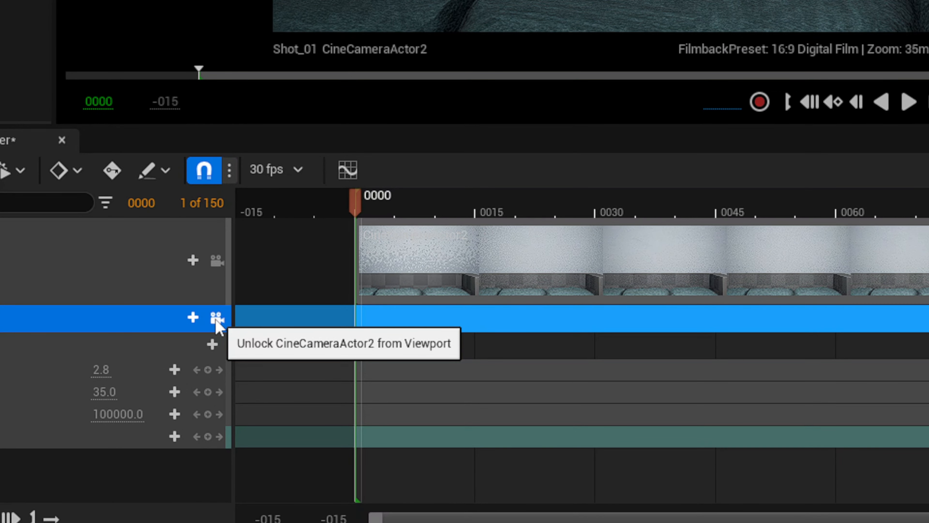
Lock the viewport to Camera Cuts and pilot CineCameraActor2.
{"action": "left_click", "coordinate": [212, 265]}
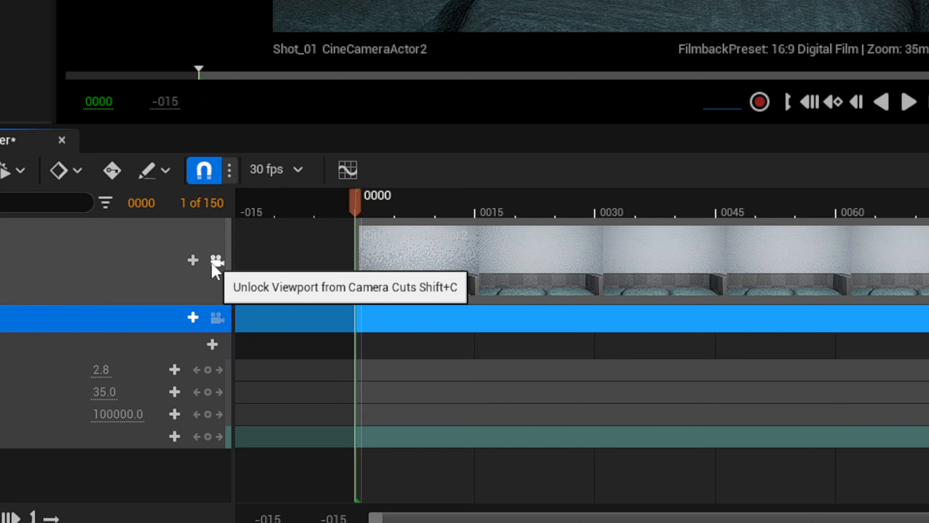
{"action": "left_click", "coordinate": [217, 317]}
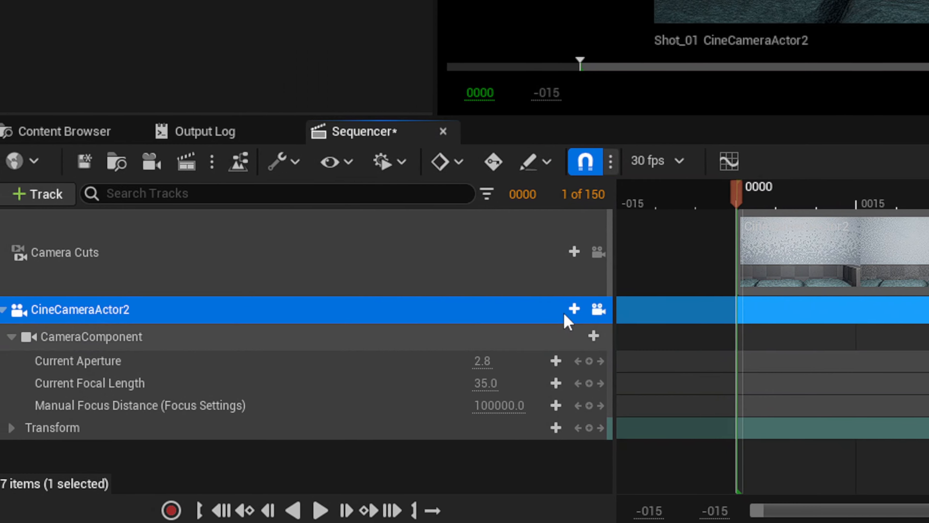
{"action": "left_click", "coordinate": [609, 310]}
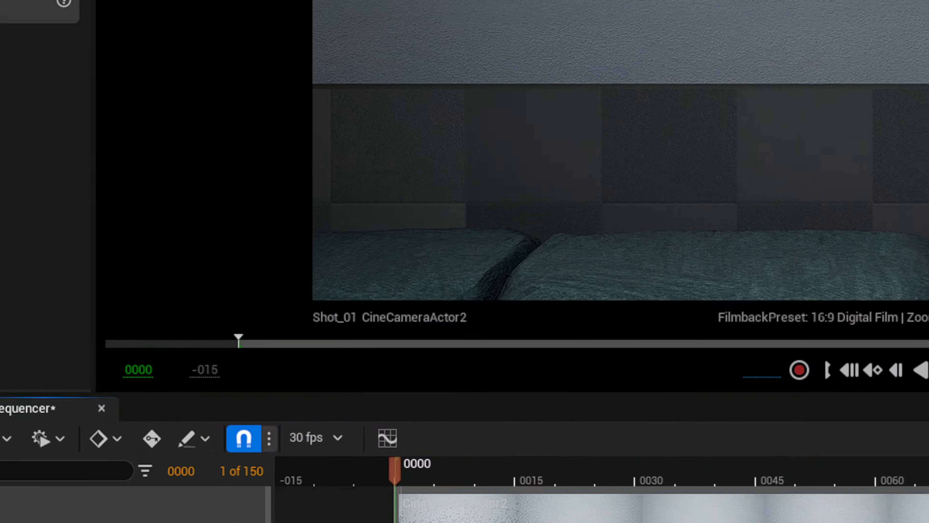
Fly the camera to frame the white TV cabinet and potted plants beneath the TV.
{"action": "right_click_drag", "start_coordinate": [618, 165], "coordinate": [139, 186]}
{"action": "key", "text": "d"}
{"action": "key", "text": "s"}
{"action": "key", "text": "w"}
{"action": "key", "text": "s"}
{"action": "key", "text": "w"}
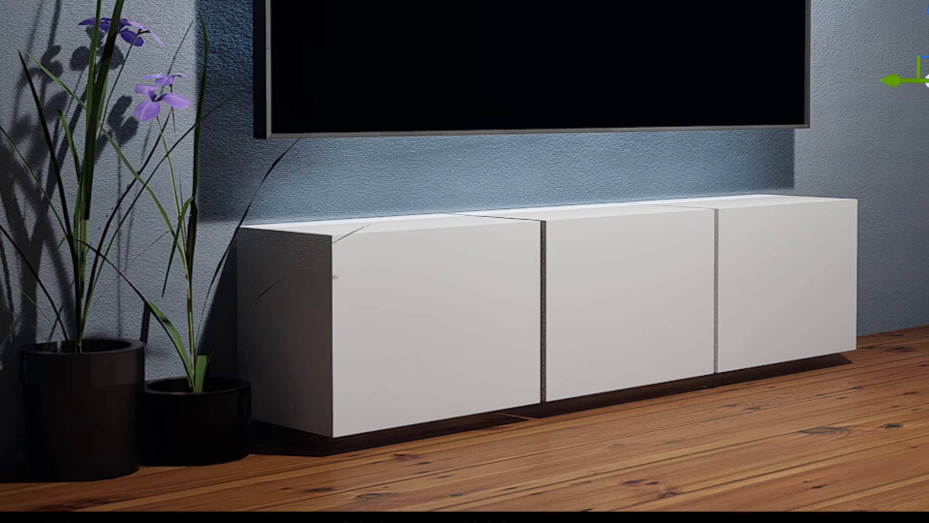
{"action": "key", "text": "g"}
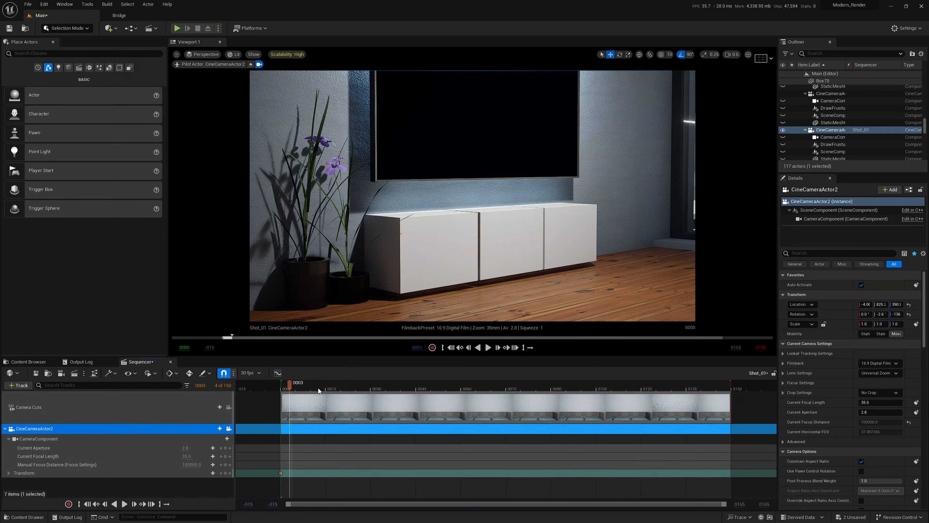
At frame 0120, move the camera in close to the cabinet and key its transform.
{"action": "left_click_drag", "start_coordinate": [579, 400], "coordinate": [755, 406]}
{"action": "left_click_drag", "start_coordinate": [680, 401], "coordinate": [642, 401]}
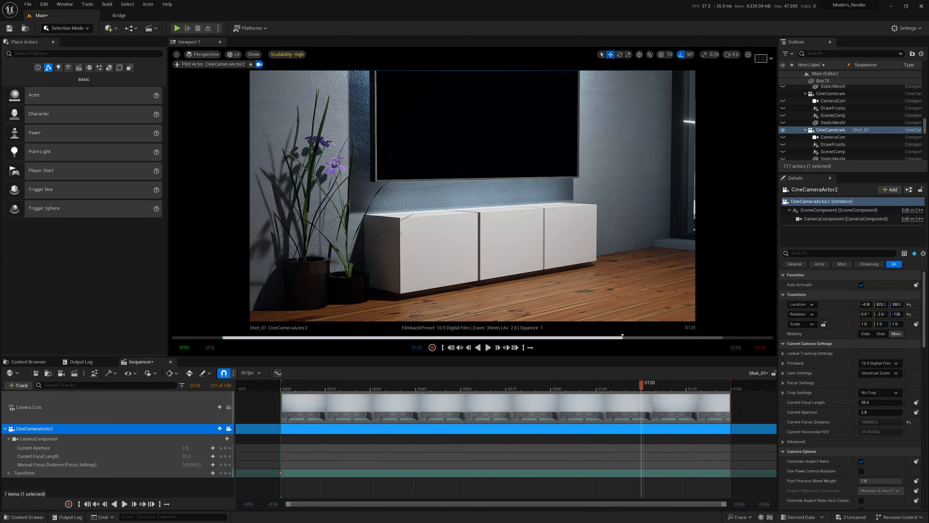
{"action": "key", "text": "w"}
{"action": "right_click_drag", "start_coordinate": [472, 195], "coordinate": [480, 202]}
{"action": "scroll", "coordinate": [474, 197], "scroll_direction": "down", "scroll_amount": 2}
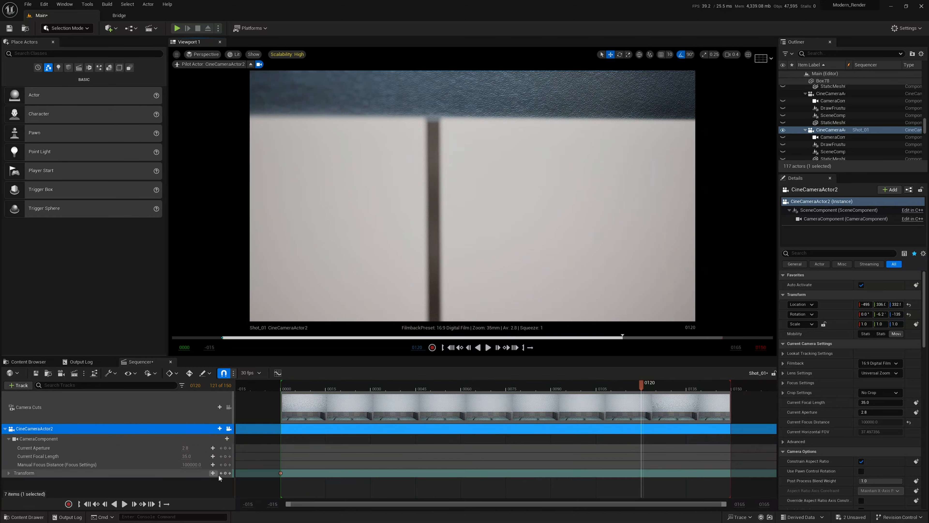
{"action": "left_click", "coordinate": [225, 473]}
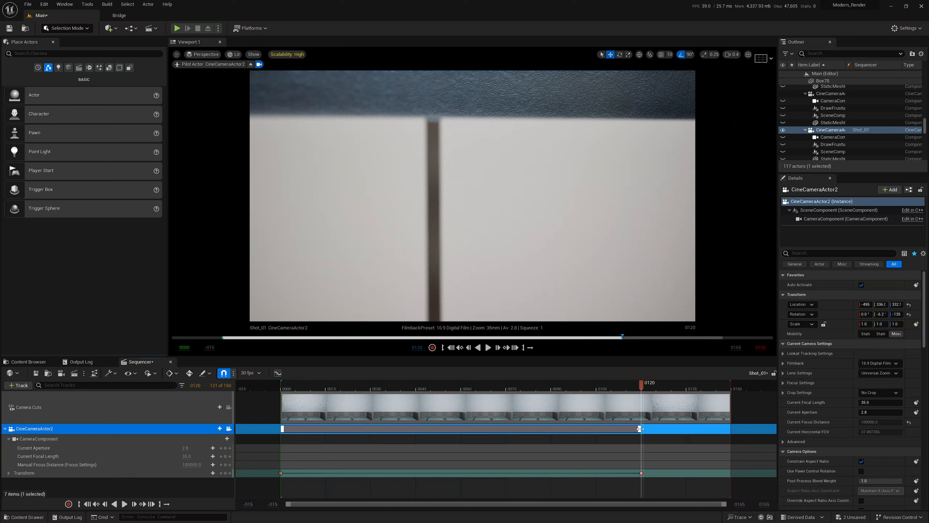
Make the camera section end at frame 0120 and scrub back to preview the push-in.
{"action": "left_click_drag", "start_coordinate": [640, 429], "coordinate": [527, 437]}
{"action": "left_click_drag", "start_coordinate": [381, 443], "coordinate": [354, 434]}
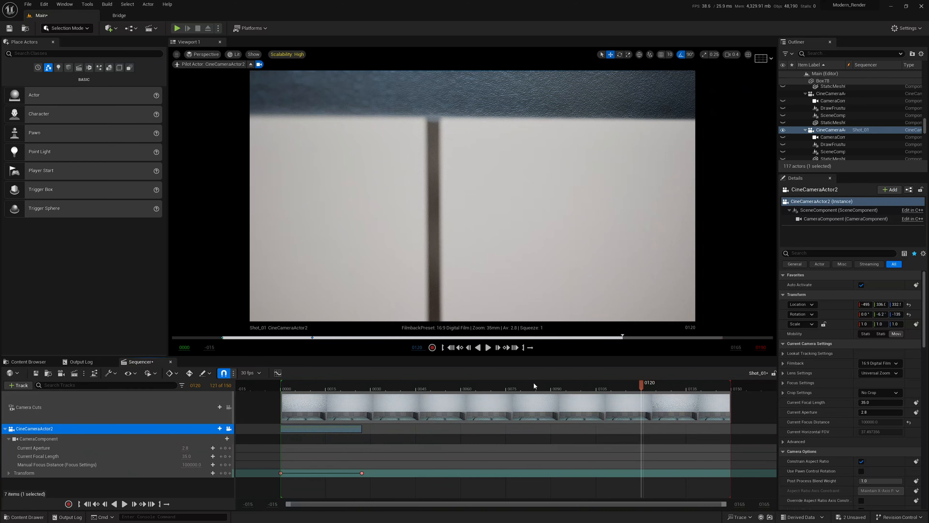
{"action": "left_click_drag", "start_coordinate": [489, 430], "coordinate": [641, 428]}
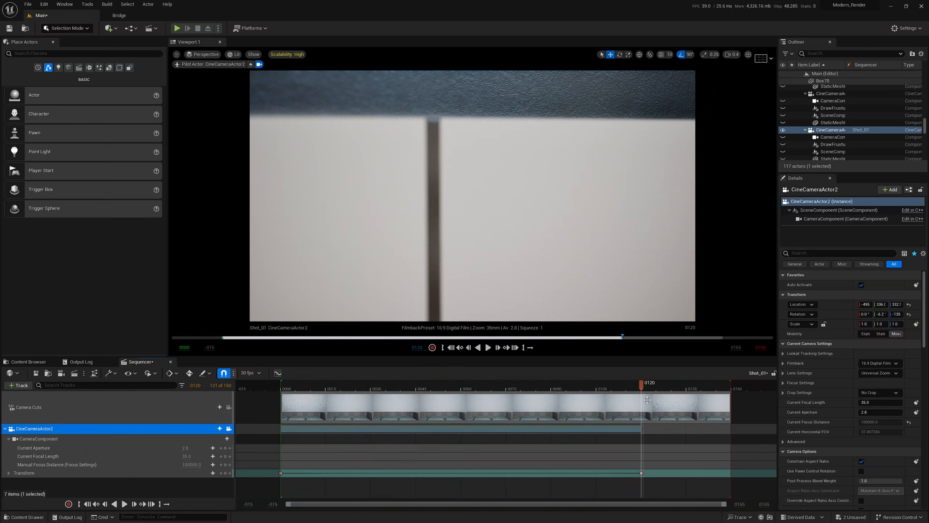
{"action": "left_click_drag", "start_coordinate": [643, 387], "coordinate": [281, 413]}
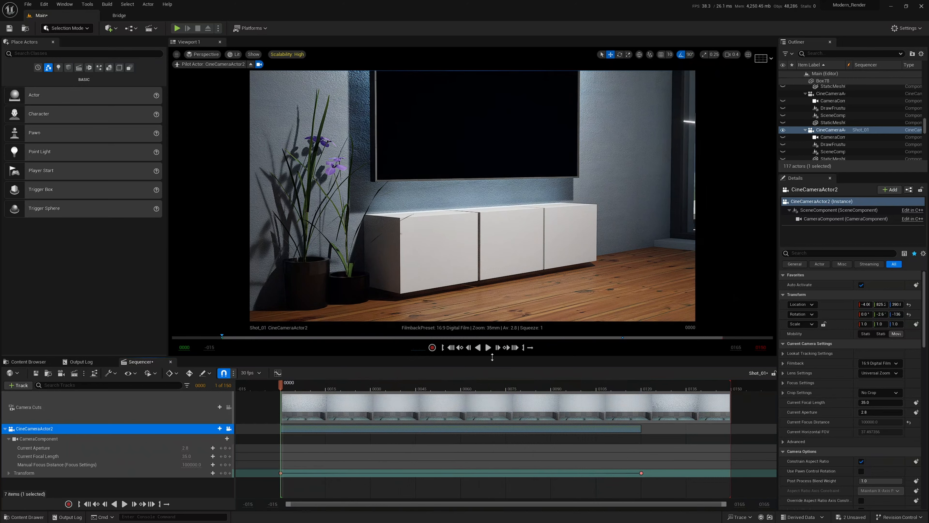
{"action": "left_click", "coordinate": [489, 348]}
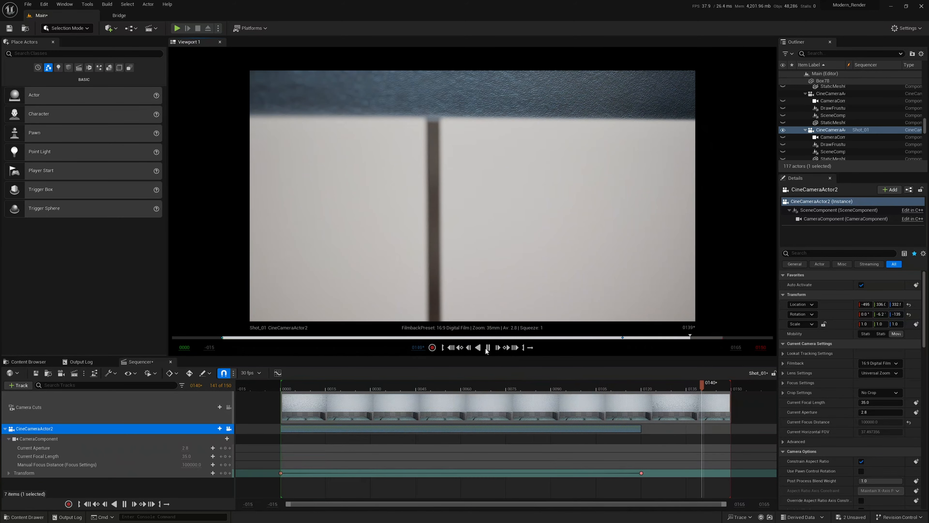
{"action": "left_click_drag", "start_coordinate": [718, 389], "coordinate": [284, 419]}
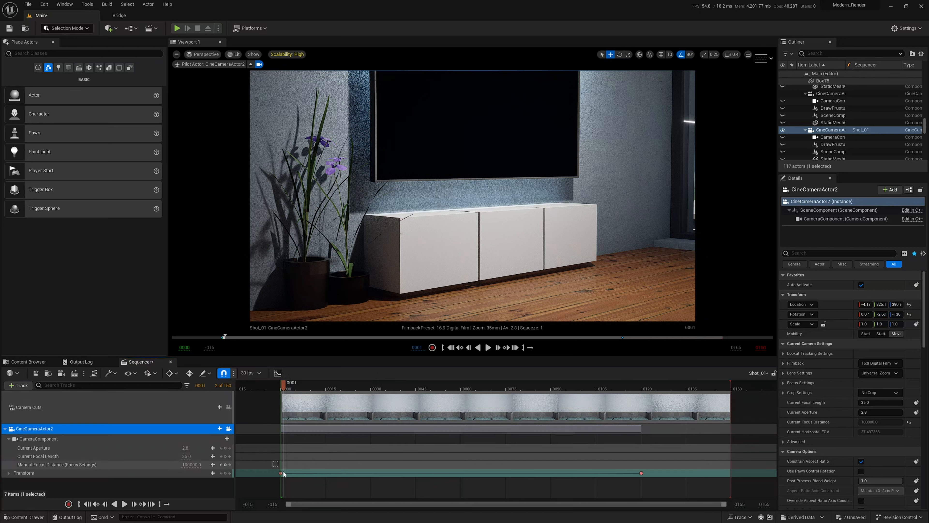
{"action": "mouse_move", "coordinate": [273, 462]}
{"action": "left_mouse_down"}
{"action": "mouse_move", "coordinate": [294, 480]}
{"action": "mouse_move", "coordinate": [281, 474]}
{"action": "left_mouse_up"}
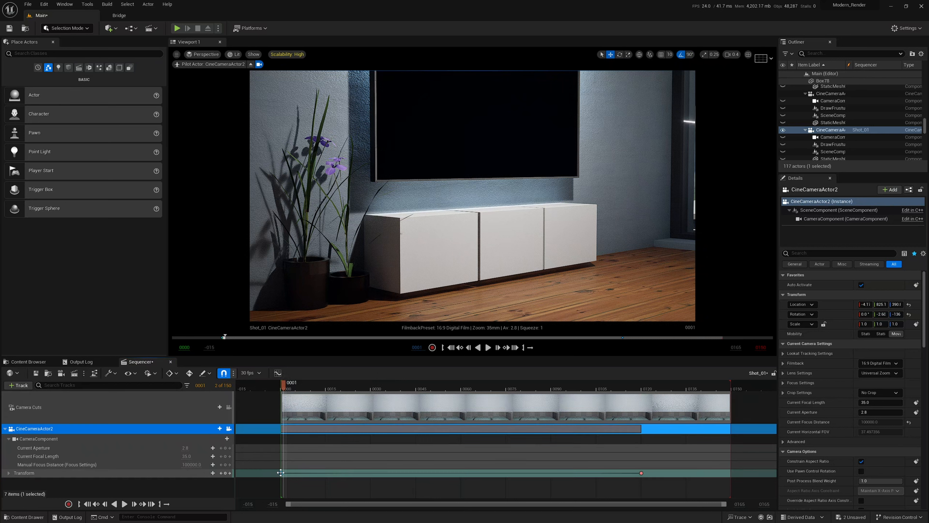
{"action": "right_click", "coordinate": [280, 472]}
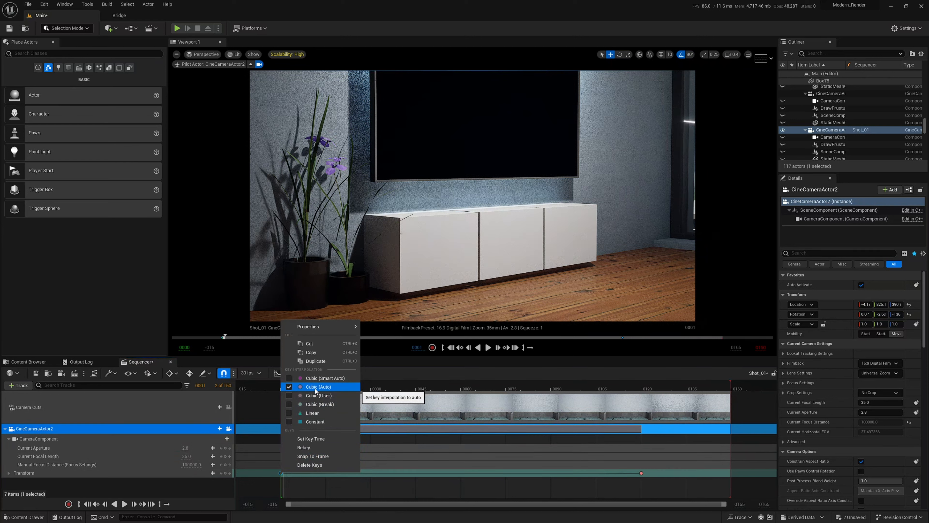
{"action": "left_click", "coordinate": [381, 369]}
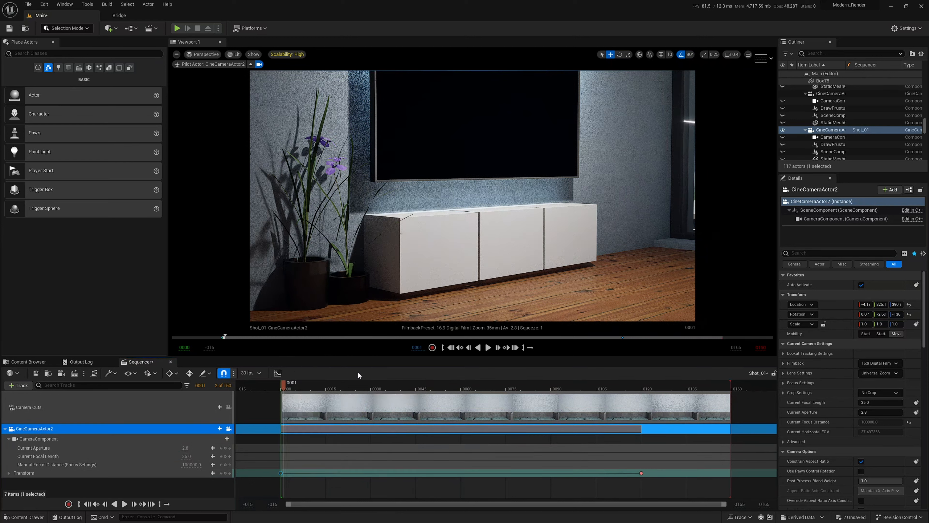
Show the camera's Transform curves in the Curve Editor.
{"action": "left_click", "coordinate": [277, 373]}
{"action": "left_click", "coordinate": [286, 192]}
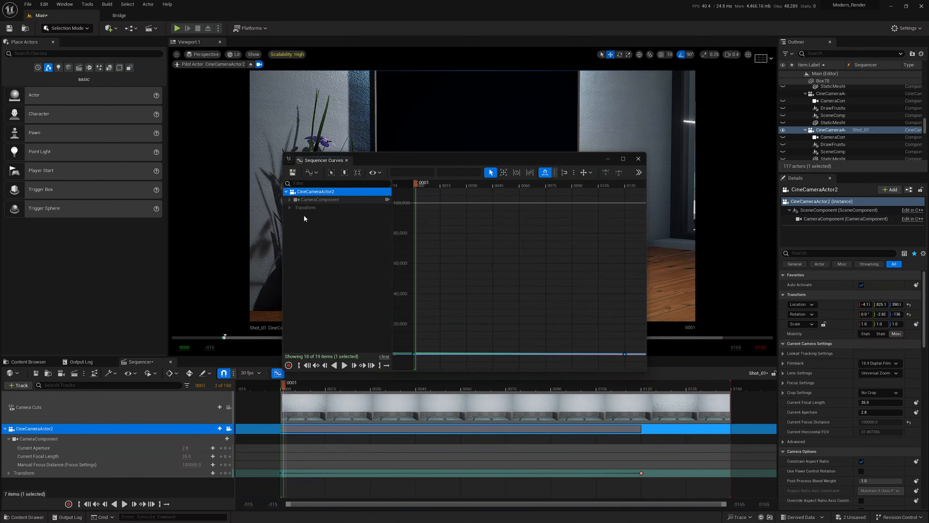
{"action": "left_click", "coordinate": [305, 208]}
{"action": "scroll", "coordinate": [468, 277], "scroll_direction": "down", "scroll_amount": 8}
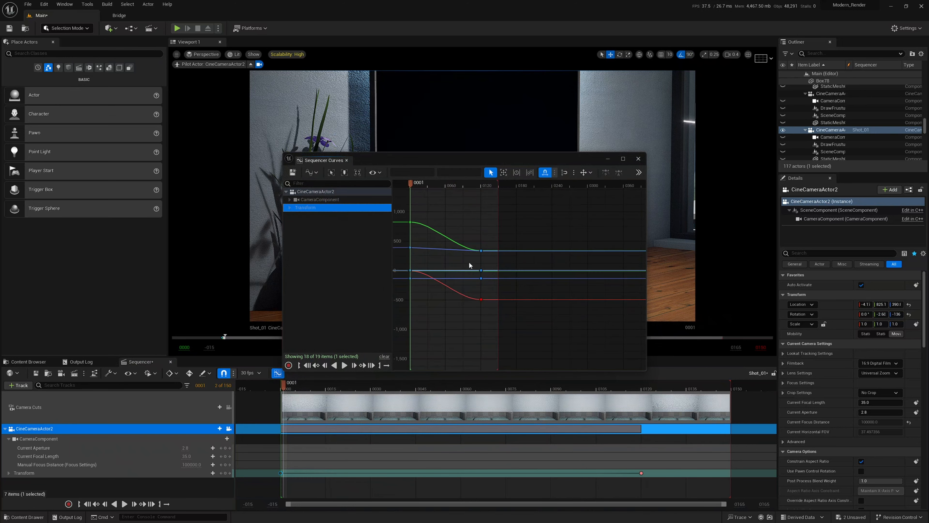
{"action": "scroll", "coordinate": [436, 244], "scroll_direction": "up", "scroll_amount": 6}
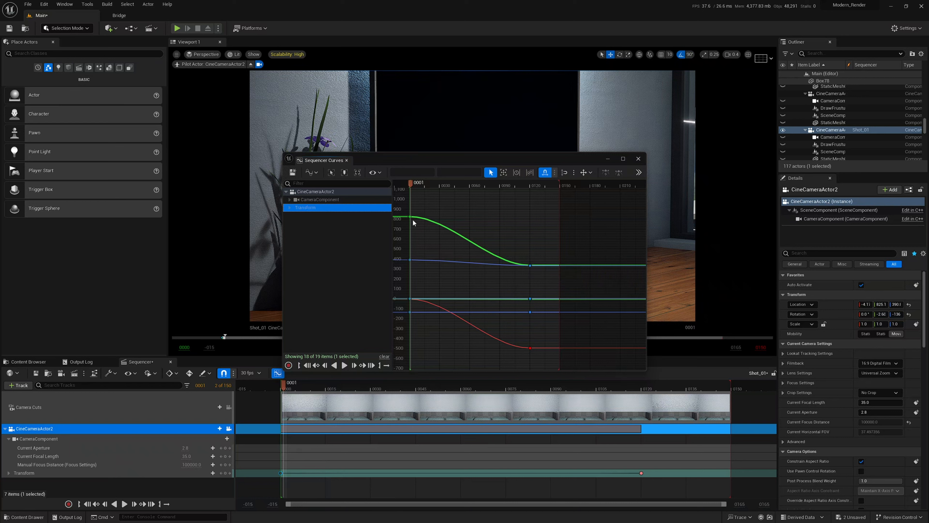
{"action": "mouse_move", "coordinate": [411, 218]}
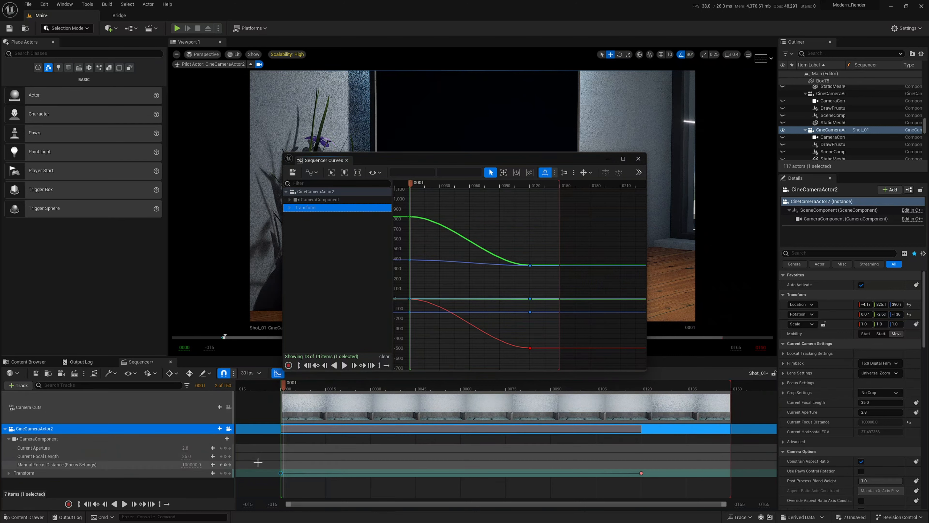
Set the first Transform key to Linear interpolation, hide the Curve Editor, and play the shot.
{"action": "left_click_drag", "start_coordinate": [262, 462], "coordinate": [669, 483]}
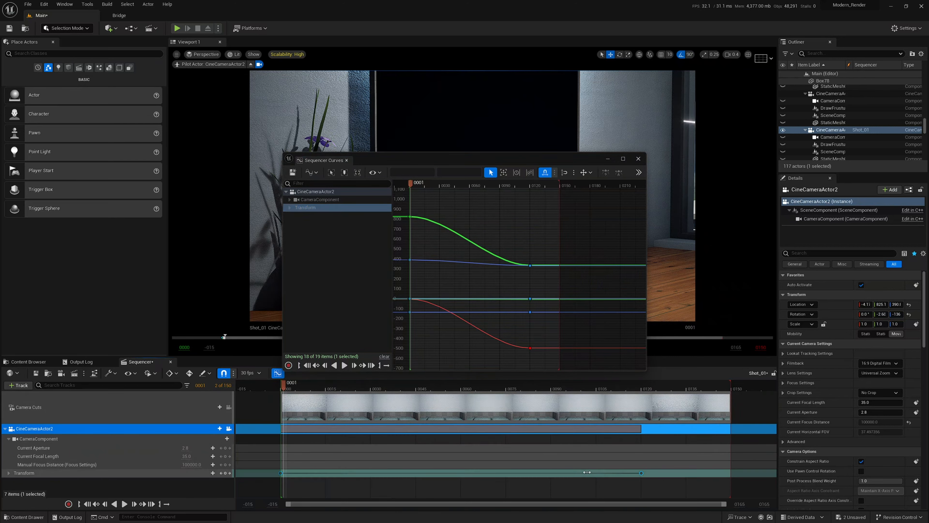
{"action": "right_click", "coordinate": [641, 473]}
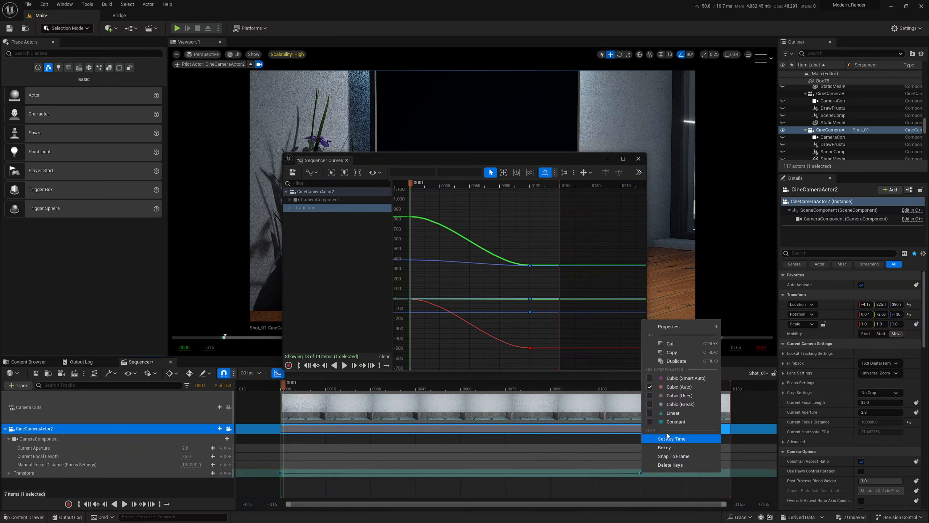
{"action": "left_click", "coordinate": [672, 413]}
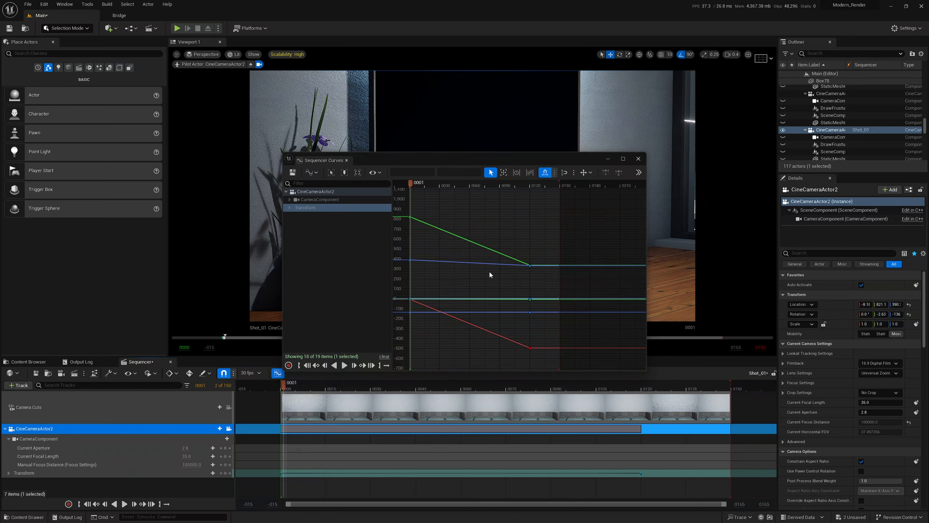
{"action": "left_click", "coordinate": [608, 159]}
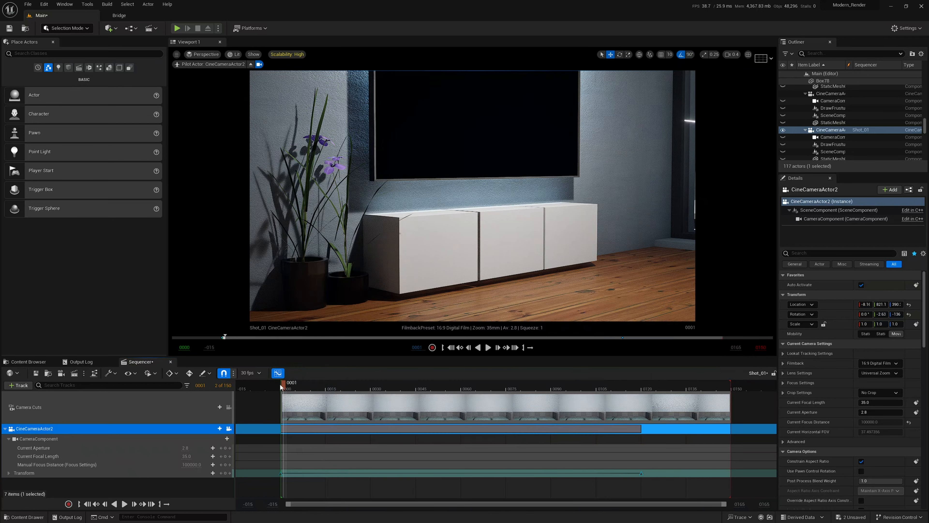
{"action": "left_click", "coordinate": [488, 347]}
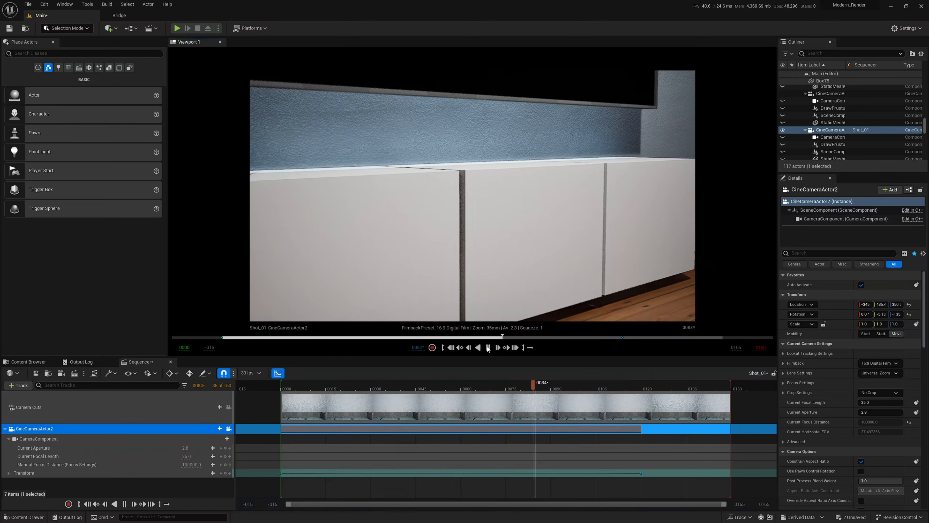
Stop playback, rewind to frame 0, and extend the playback range end to about frame 156.
{"action": "left_click", "coordinate": [488, 348]}
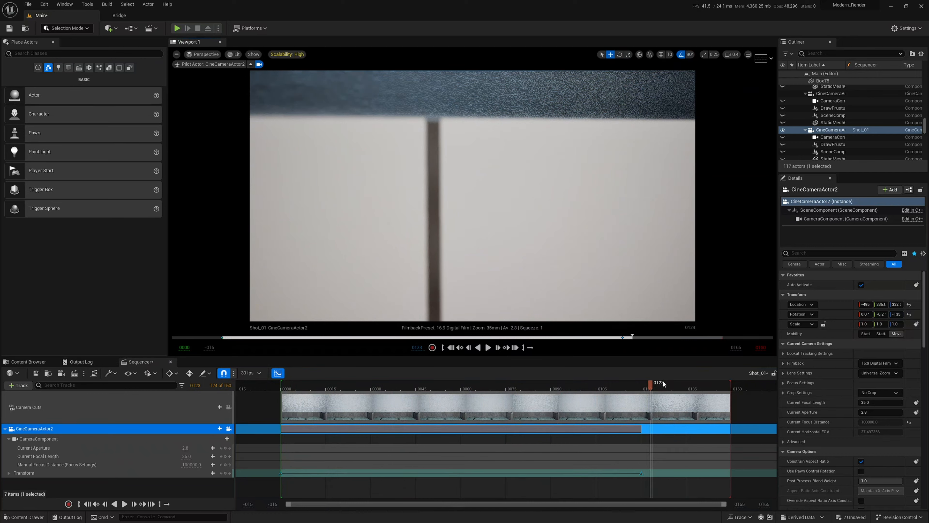
{"action": "left_click_drag", "start_coordinate": [639, 384], "coordinate": [281, 385]}
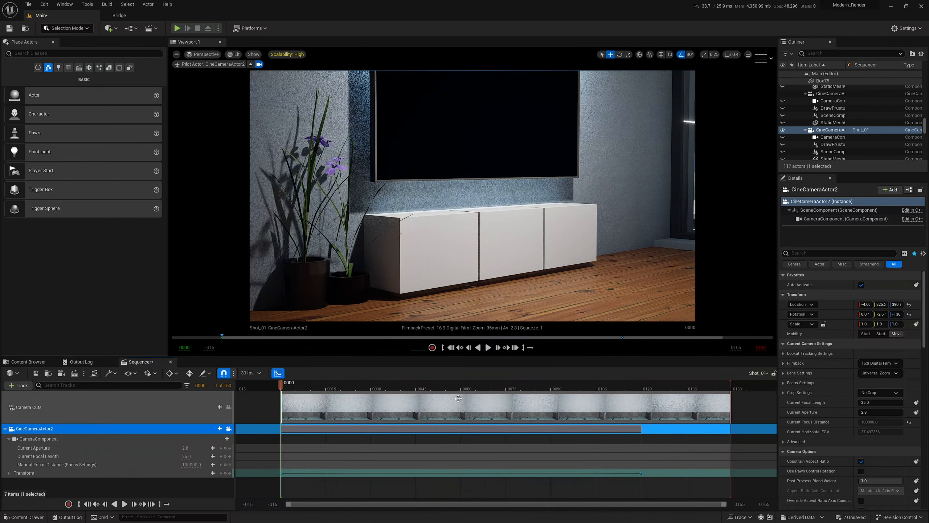
{"action": "left_click", "coordinate": [702, 412]}
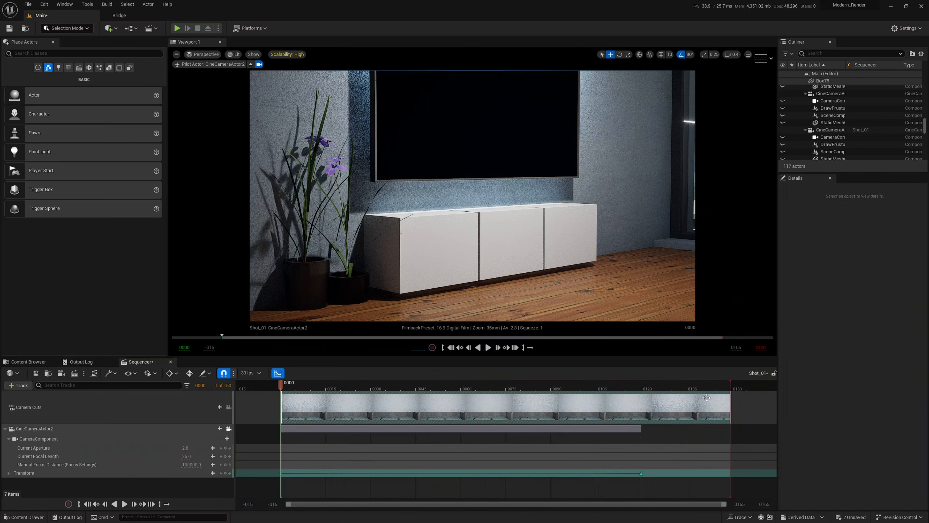
{"action": "mouse_move", "coordinate": [730, 383]}
{"action": "left_mouse_down"}
{"action": "mouse_move", "coordinate": [755, 385]}
{"action": "mouse_move", "coordinate": [721, 387]}
{"action": "mouse_move", "coordinate": [761, 389]}
{"action": "left_mouse_up"}
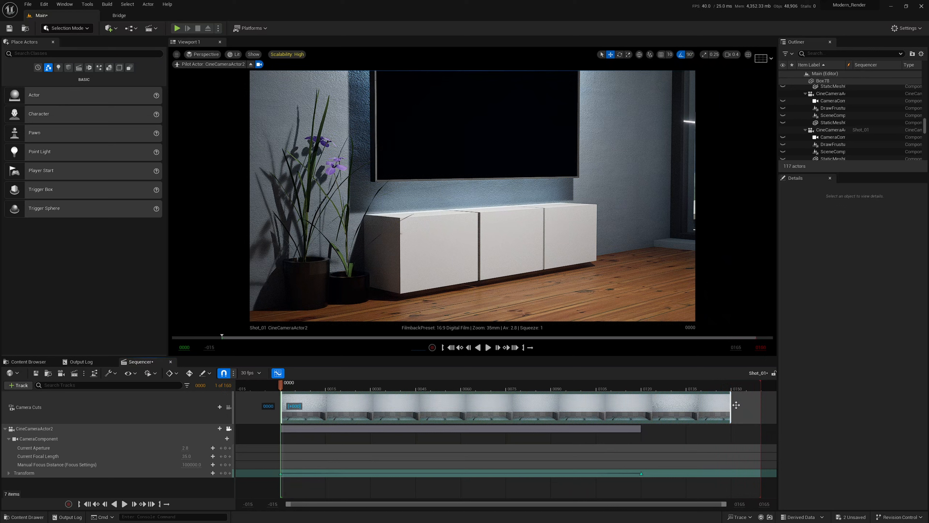
Stretch the camera cut to the range end and the camera section to frame 152, then play.
{"action": "left_click_drag", "start_coordinate": [731, 405], "coordinate": [760, 404]}
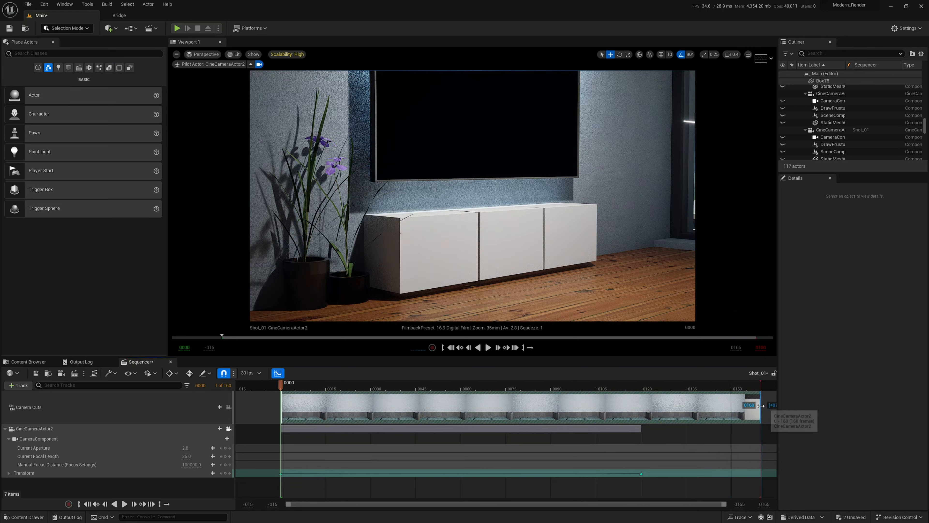
{"action": "left_click_drag", "start_coordinate": [641, 429], "coordinate": [762, 439]}
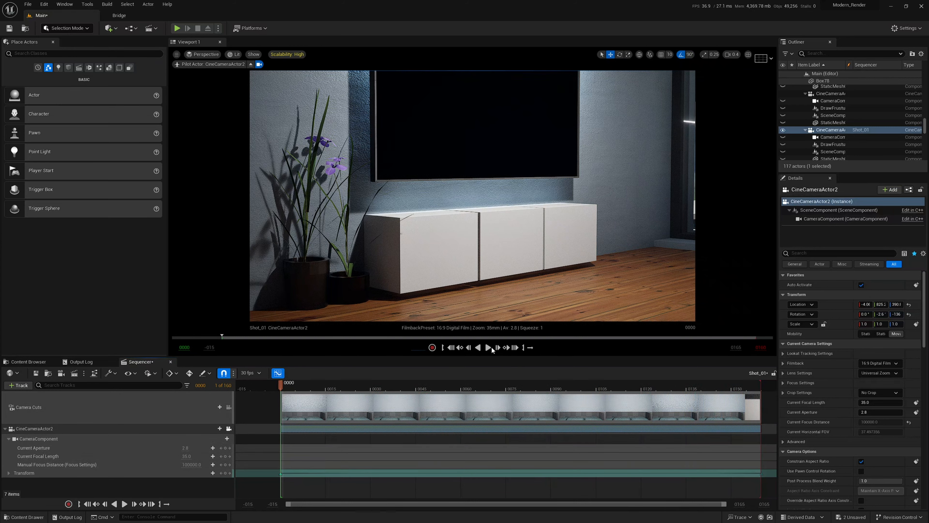
{"action": "left_click", "coordinate": [489, 348]}
Bring up the Content Browser and scrub back through the camera push-in.
{"action": "key", "text": "ctrl+space"}
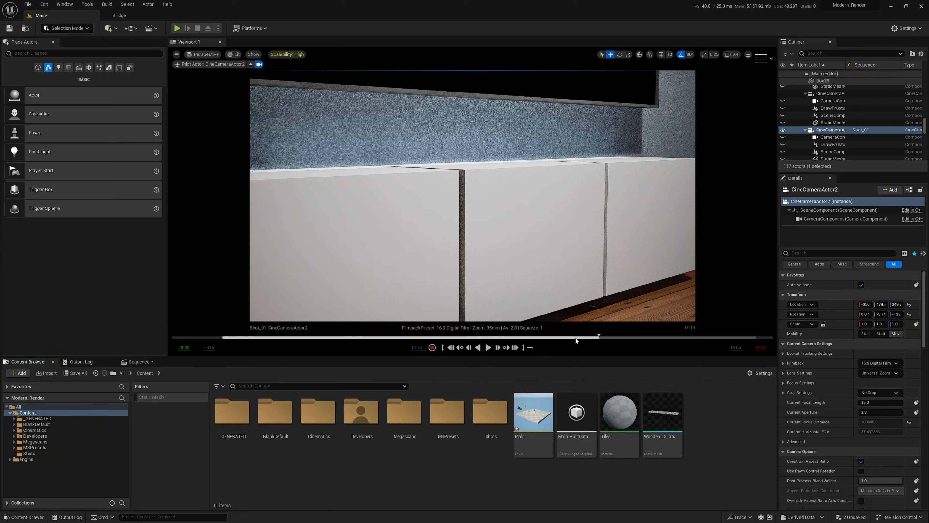
{"action": "left_click_drag", "start_coordinate": [593, 339], "coordinate": [446, 340]}
{"action": "left_click_drag", "start_coordinate": [509, 347], "coordinate": [247, 343]}
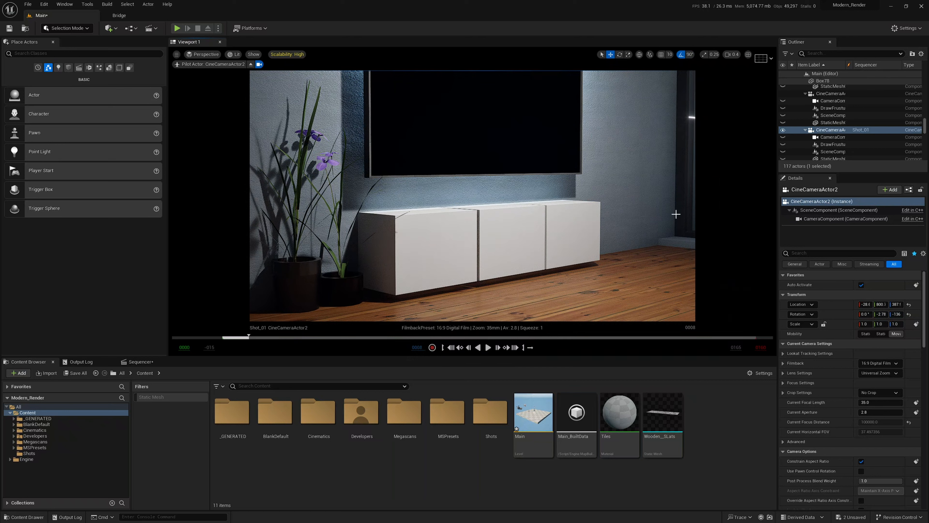
In the Shots folder, create a Cinematics > Level Sequence asset named Master.
{"action": "left_click", "coordinate": [29, 453]}
{"action": "right_click", "coordinate": [340, 421]}
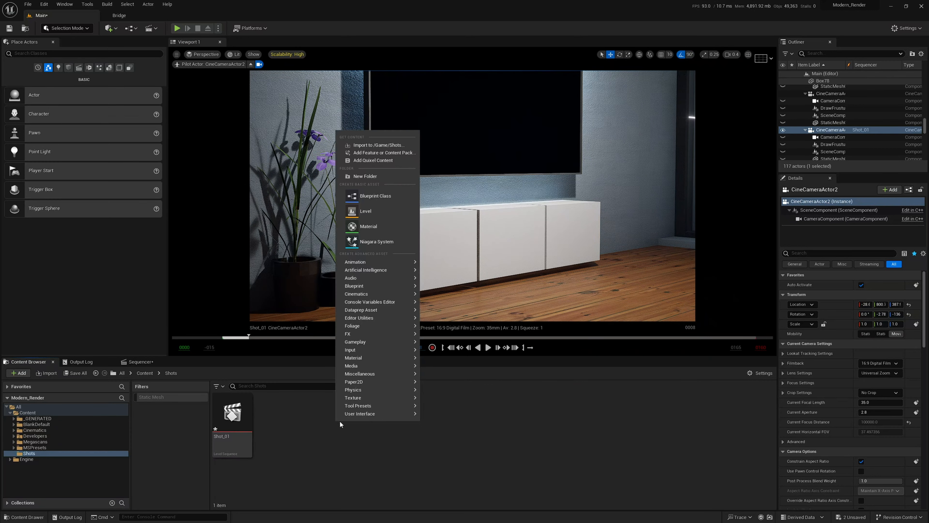
{"action": "mouse_move", "coordinate": [367, 291]}
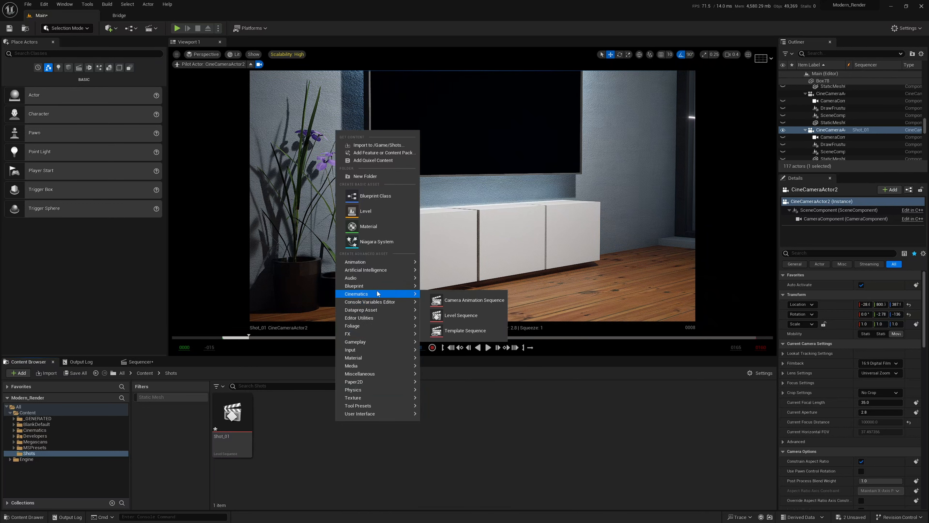
{"action": "left_click", "coordinate": [475, 314]}
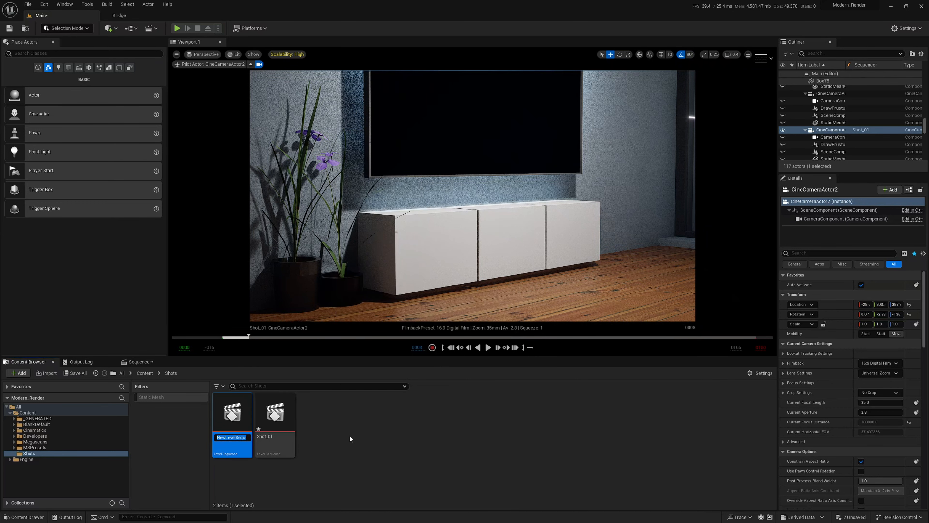
{"action": "type", "text": "Master"}
{"action": "key", "text": "Return"}
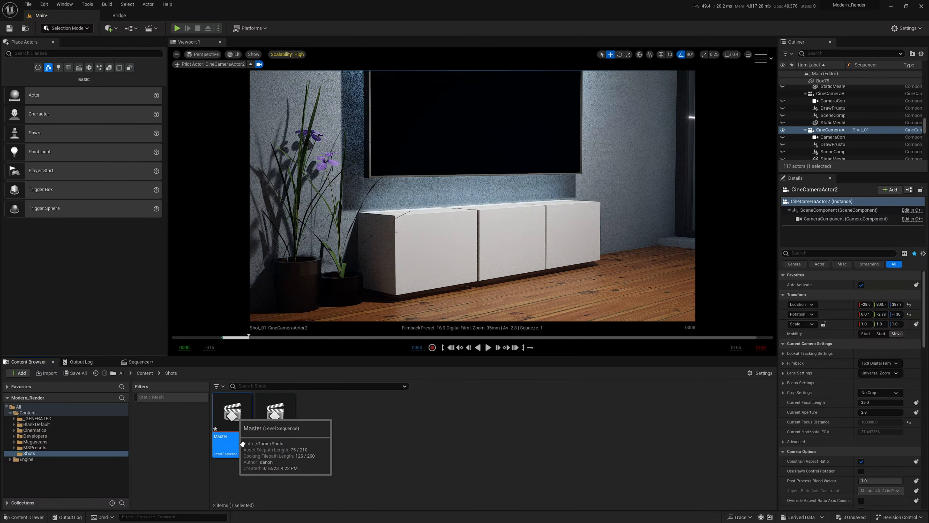
Open the Master sequence from the Content Browser.
{"action": "double_click", "coordinate": [232, 415]}
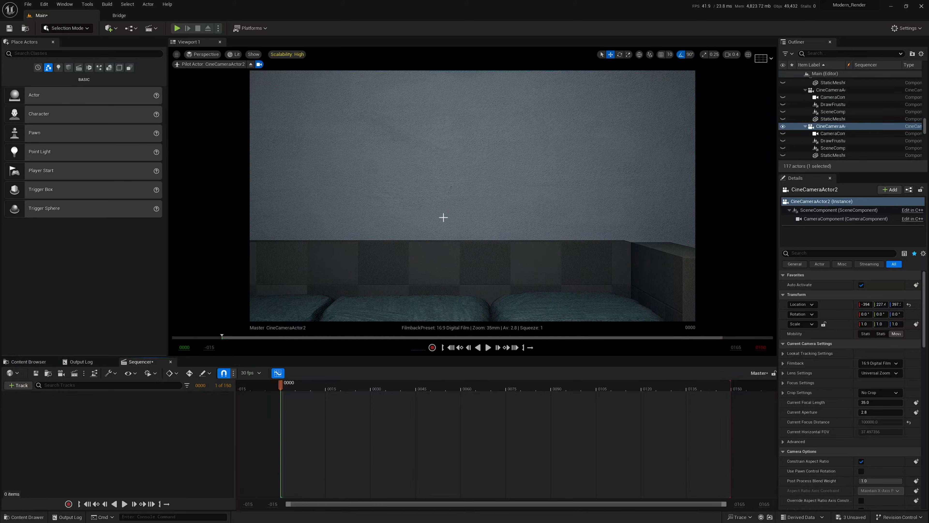
{"action": "right_click_drag", "start_coordinate": [372, 223], "coordinate": [185, 246]}
{"action": "key", "text": "s"}
{"action": "scroll", "coordinate": [372, 223], "scroll_direction": "up", "scroll_amount": 2}
{"action": "key", "text": "s"}
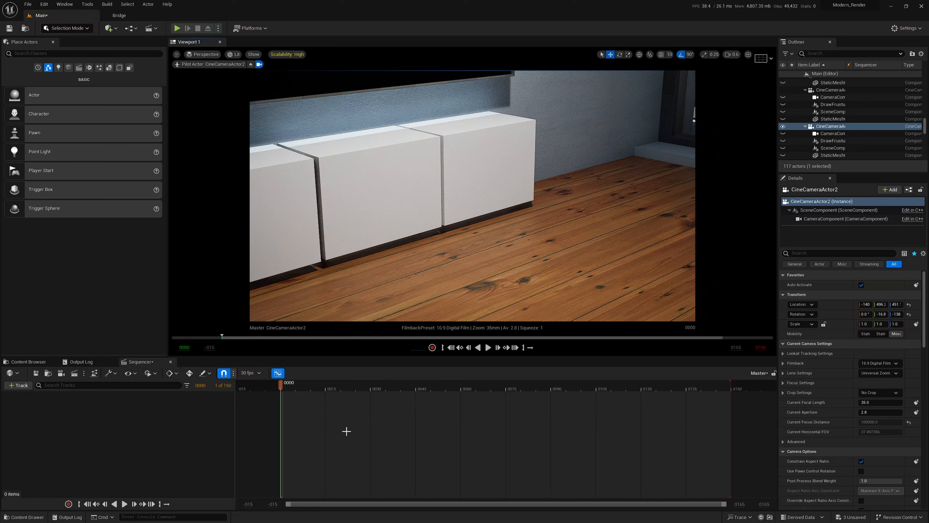
Add an empty Shot Track to Master and return to the Shots folder assets.
{"action": "left_click", "coordinate": [24, 386]}
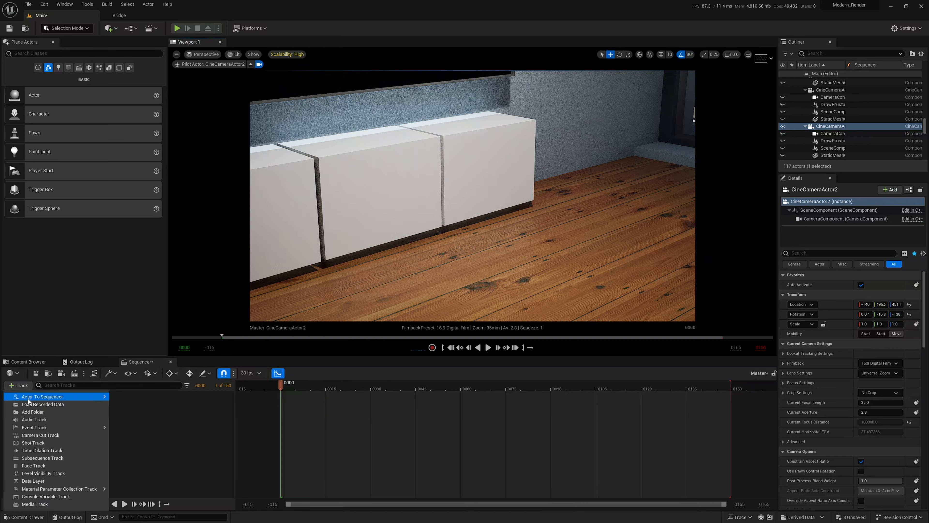
{"action": "left_click", "coordinate": [36, 443]}
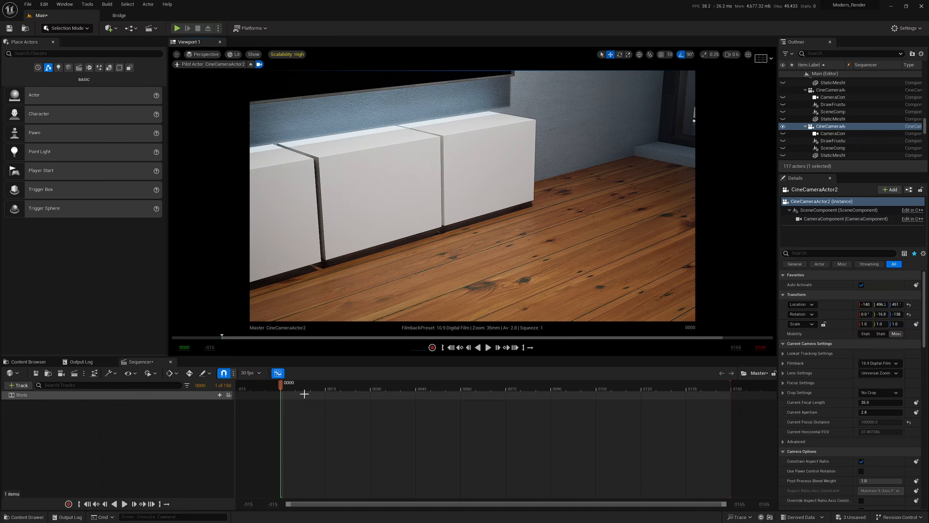
{"action": "left_click", "coordinate": [23, 363]}
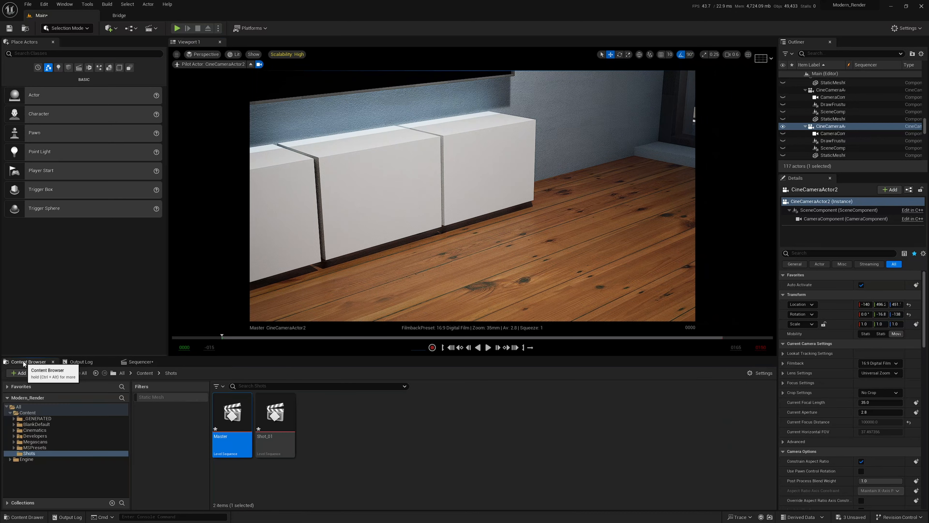
Drop Shot_01 onto the Master Shots track as a 160-frame section starting at frame 0.
{"action": "left_click_drag", "start_coordinate": [273, 424], "coordinate": [285, 398]}
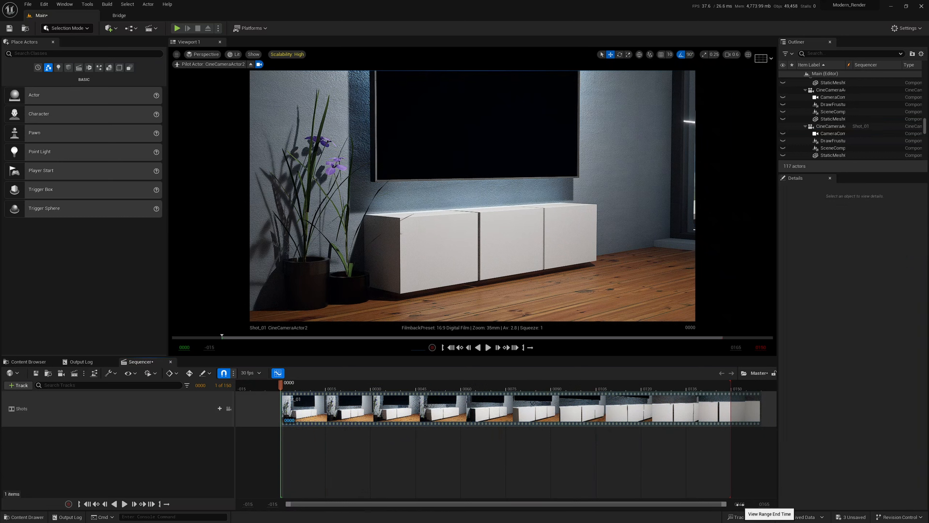
{"action": "left_click_drag", "start_coordinate": [740, 504], "coordinate": [836, 505]}
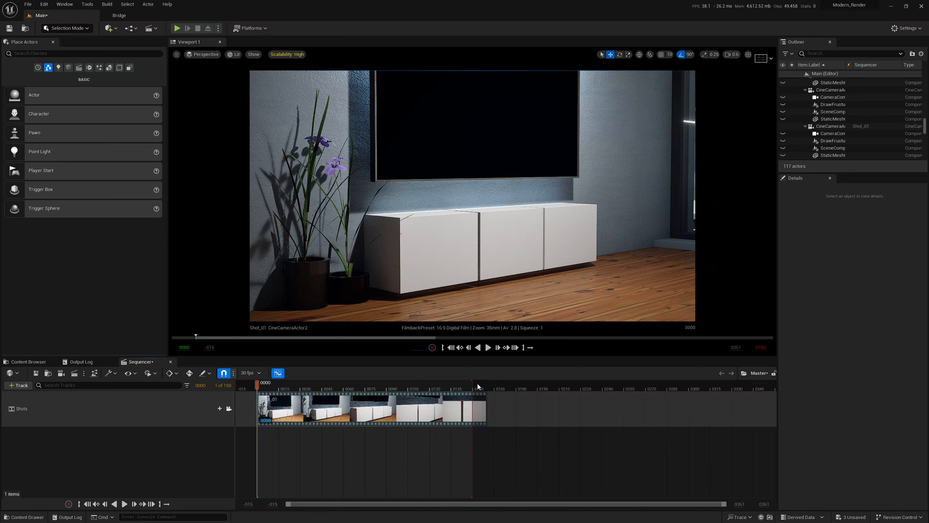
Step into Shot_01, drag its red playback-end marker outward, and return to Master.
{"action": "double_click", "coordinate": [351, 411]}
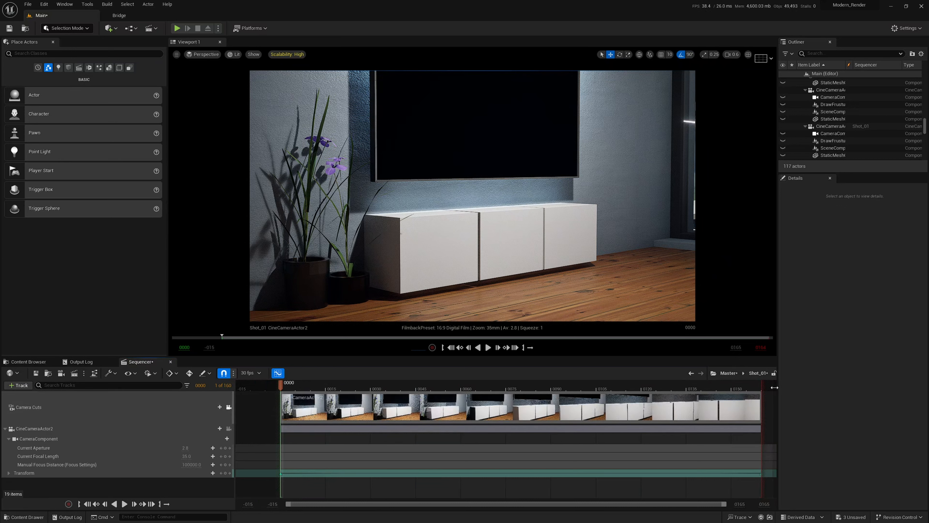
{"action": "left_click_drag", "start_coordinate": [740, 504], "coordinate": [759, 504]}
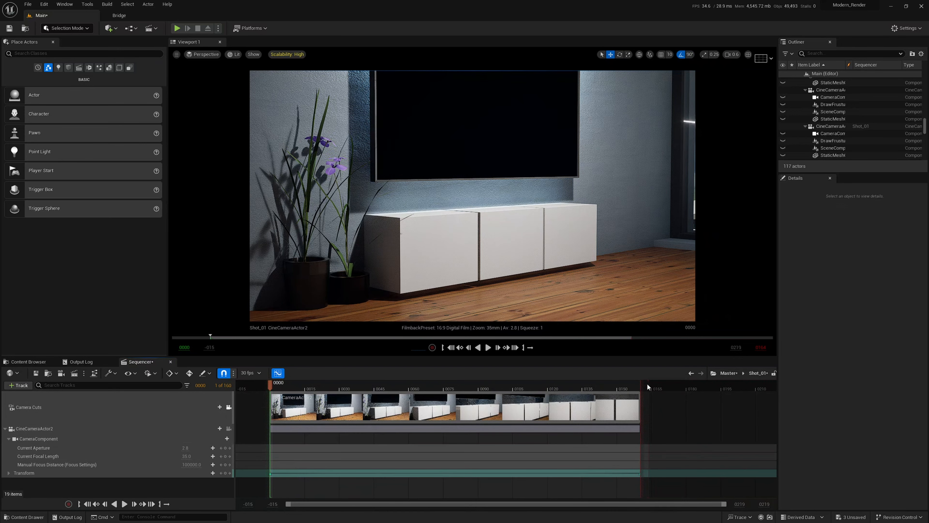
{"action": "mouse_move", "coordinate": [710, 392]}
{"action": "left_mouse_down"}
{"action": "mouse_move", "coordinate": [670, 391]}
{"action": "mouse_move", "coordinate": [713, 392]}
{"action": "left_mouse_up"}
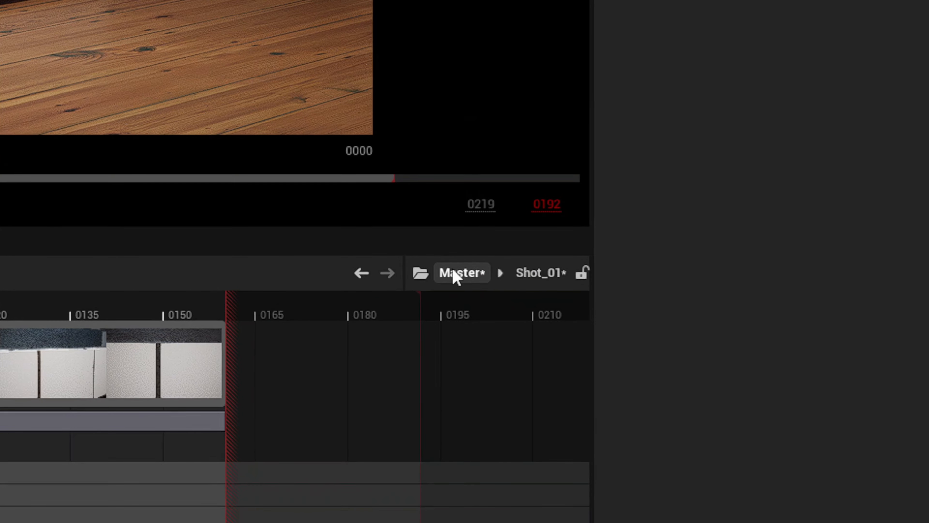
{"action": "left_click", "coordinate": [456, 274]}
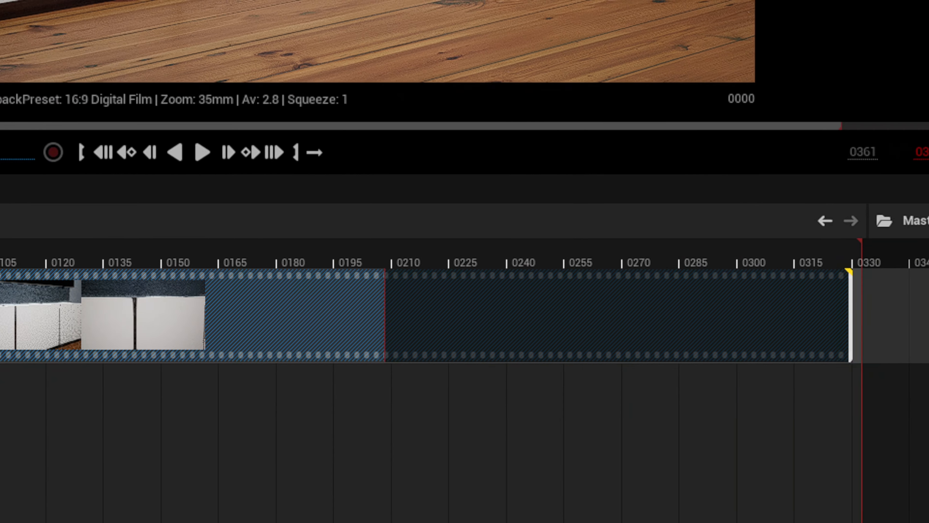
Re-enter Shot_01, extend its playback end to about frame 330, and go back to Master.
{"action": "double_click", "coordinate": [115, 330]}
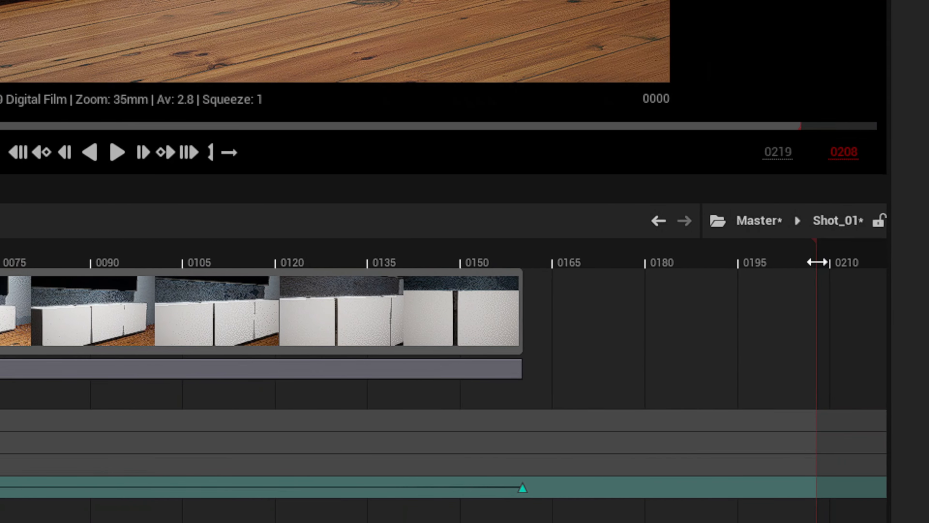
{"action": "mouse_move", "coordinate": [817, 262]}
{"action": "left_mouse_down"}
{"action": "mouse_move", "coordinate": [863, 262]}
{"action": "mouse_move", "coordinate": [793, 262]}
{"action": "left_mouse_up"}
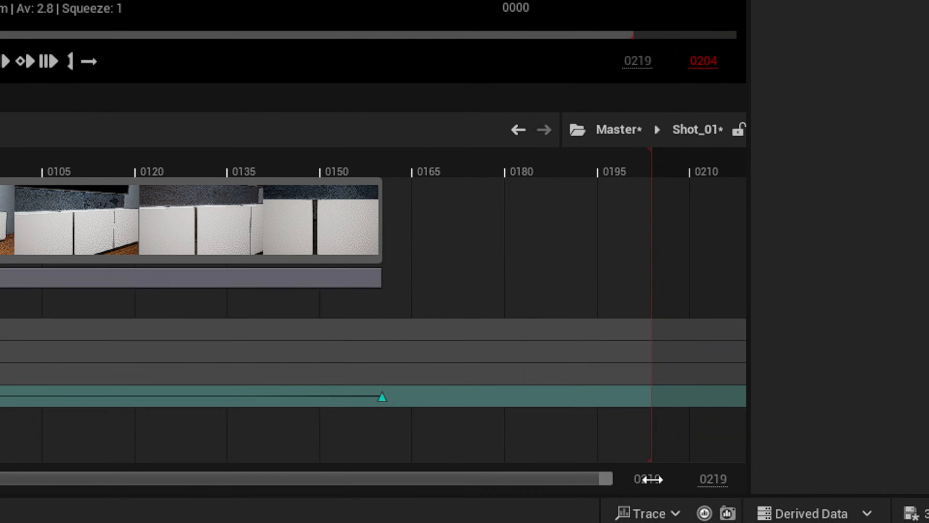
{"action": "left_click_drag", "start_coordinate": [651, 480], "coordinate": [706, 480]}
{"action": "left_click_drag", "start_coordinate": [511, 475], "coordinate": [622, 476]}
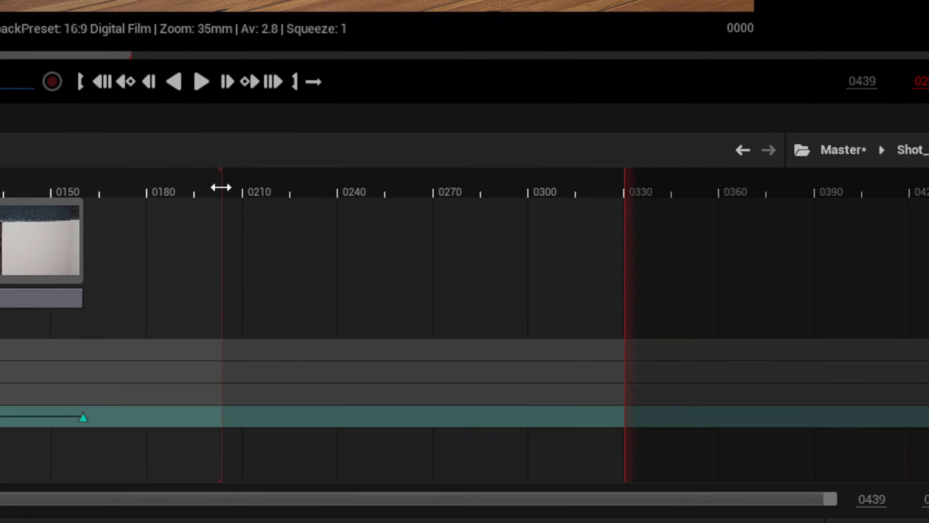
{"action": "mouse_move", "coordinate": [123, 176]}
{"action": "left_mouse_down"}
{"action": "mouse_move", "coordinate": [565, 191]}
{"action": "mouse_move", "coordinate": [516, 194]}
{"action": "mouse_move", "coordinate": [523, 194]}
{"action": "left_mouse_up"}
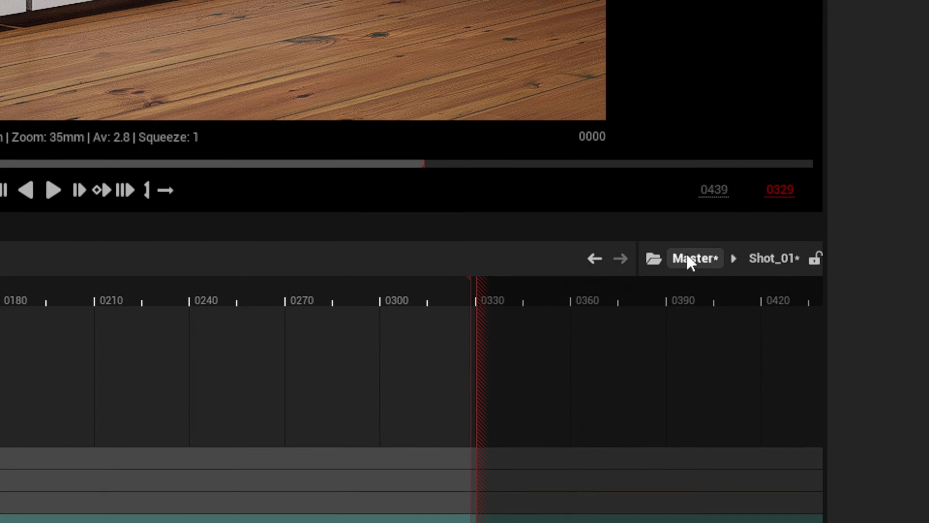
{"action": "left_click", "coordinate": [876, 156]}
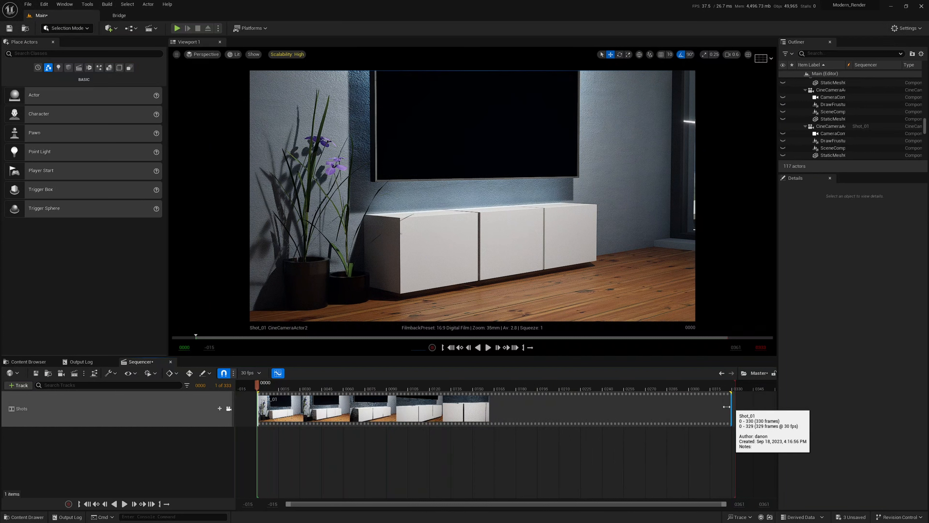
Trim the Shot_01 section to about frame 172 and create a level sequence named Shot_2 in Shots.
{"action": "left_click_drag", "start_coordinate": [731, 407], "coordinate": [491, 413]}
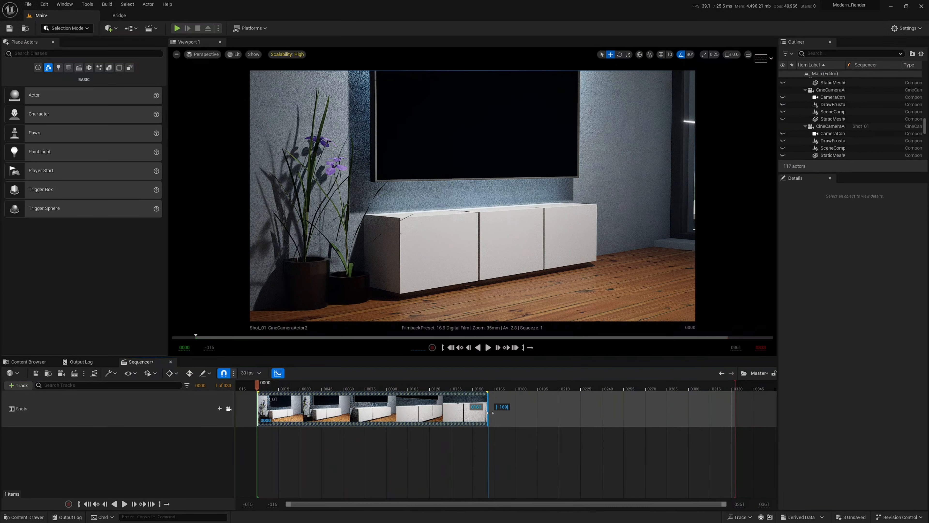
{"action": "left_click", "coordinate": [29, 362]}
{"action": "right_click", "coordinate": [330, 431]}
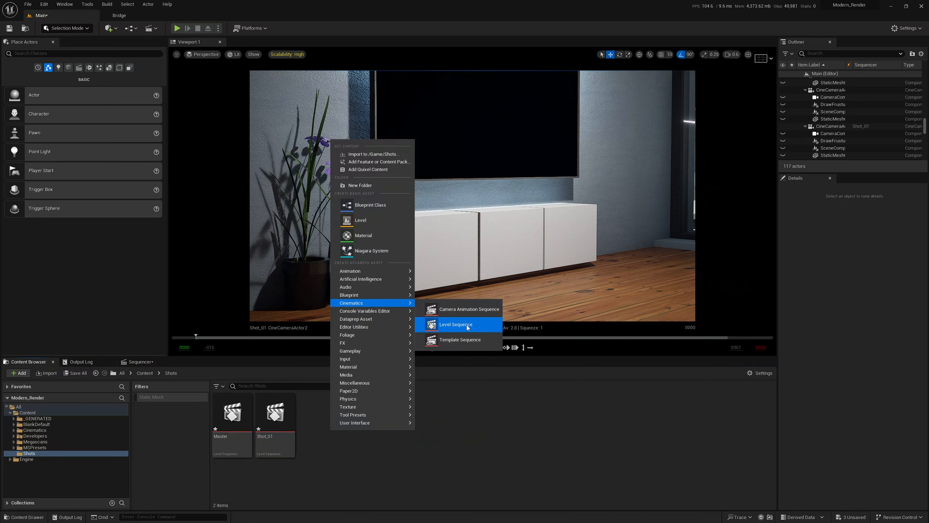
{"action": "left_click", "coordinate": [466, 325]}
{"action": "type", "text": "Sh"}
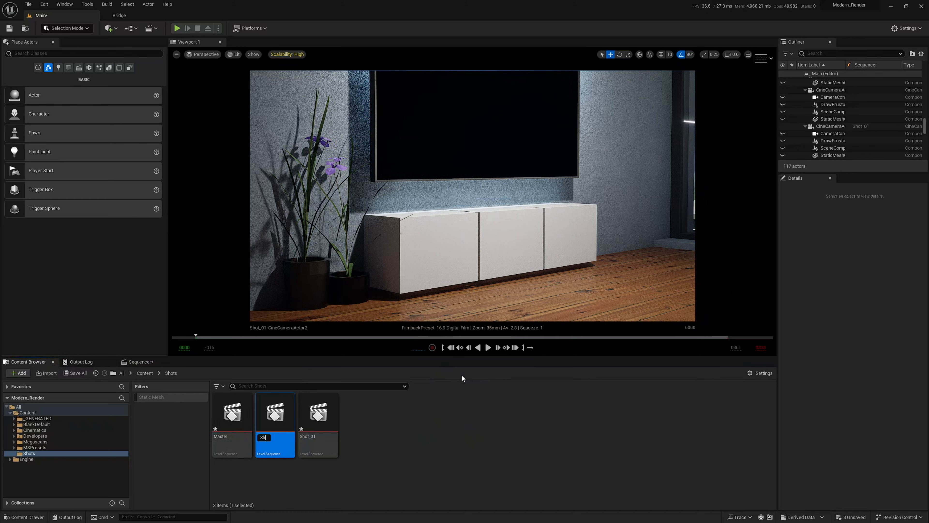
{"action": "type", "text": "ot_2"}
{"action": "key", "text": "Return"}
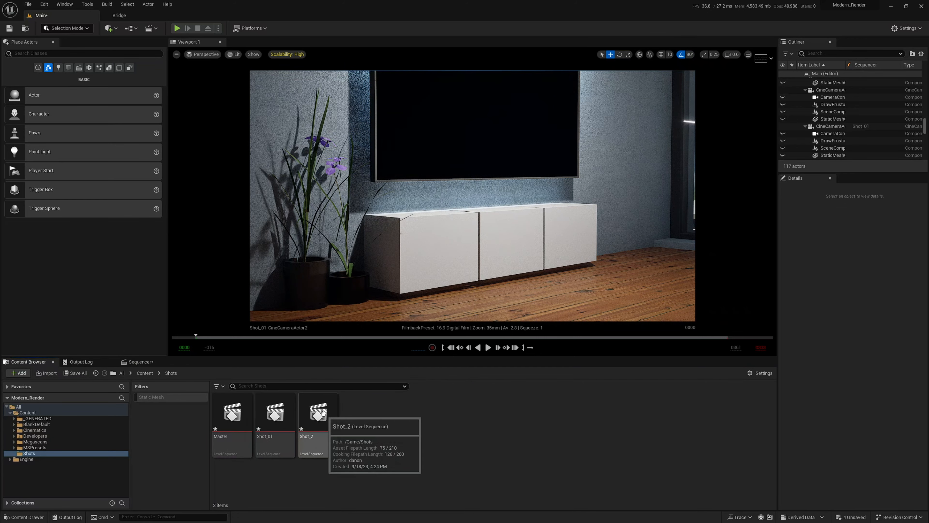
Open Shot_2 in Sequencer and move the viewport past the TV cabinet.
{"action": "double_click", "coordinate": [308, 441]}
{"action": "key", "text": "w"}
{"action": "right_click_drag", "start_coordinate": [472, 196], "coordinate": [413, 198]}
{"action": "scroll", "coordinate": [472, 196], "scroll_direction": "up", "scroll_amount": 4}
{"action": "left_click", "coordinate": [18, 385]}
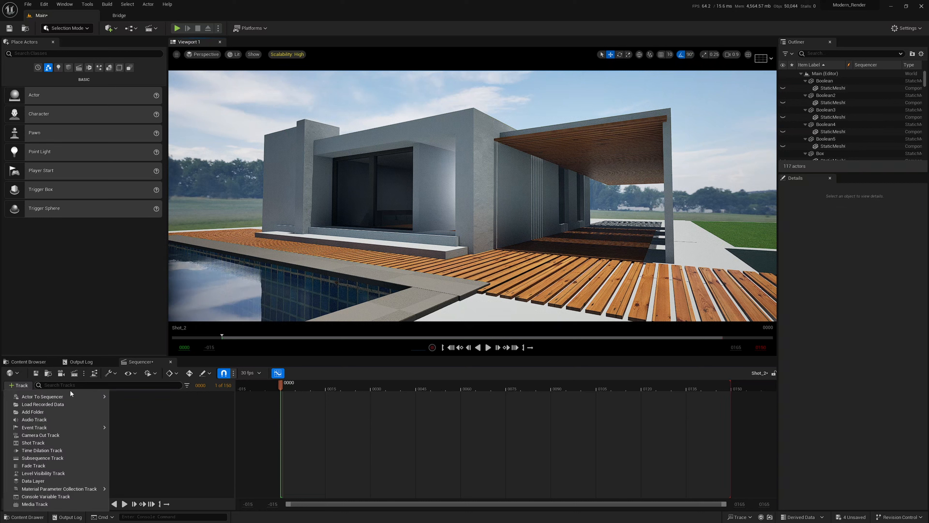
{"action": "mouse_move", "coordinate": [42, 397]}
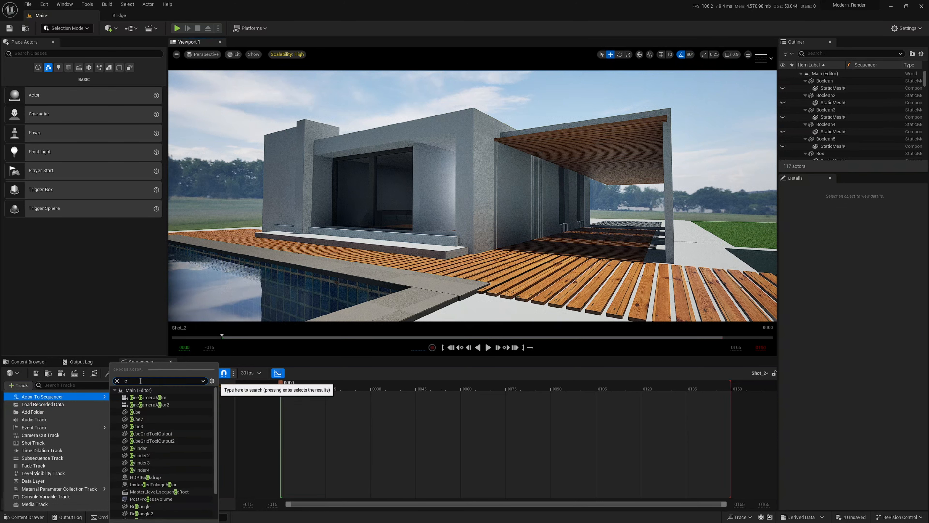
Add CineCameraActor2 to Shot_2, frame the poolside house, and key its transform at frame 0.
{"action": "type", "text": "ca"}
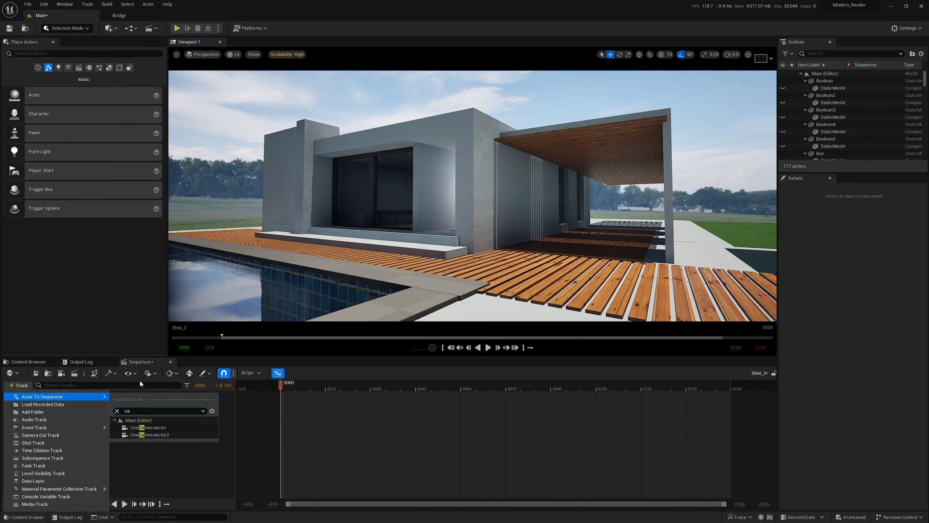
{"action": "left_click", "coordinate": [158, 435]}
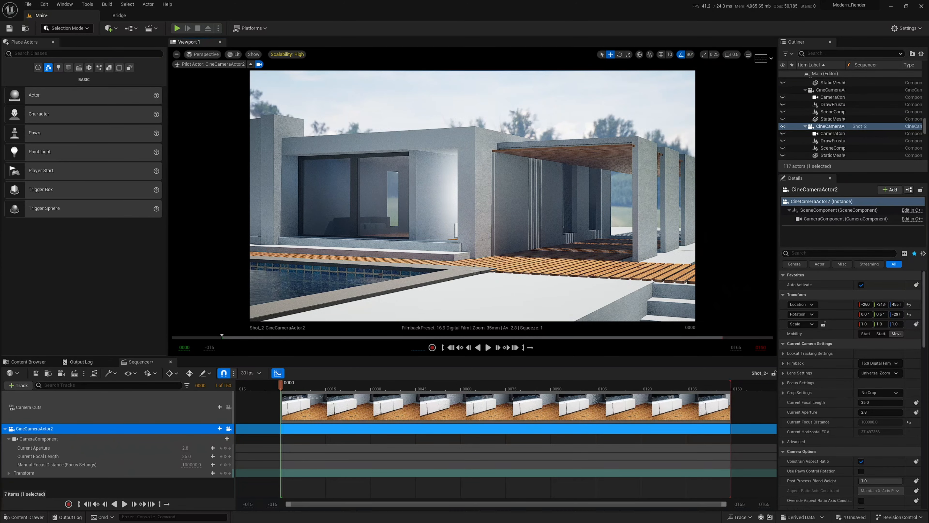
{"action": "key", "text": "a"}
{"action": "right_click_drag", "start_coordinate": [476, 270], "coordinate": [475, 268]}
{"action": "key", "text": "d"}
{"action": "key", "text": "d"}
{"action": "scroll", "coordinate": [475, 269], "scroll_direction": "down", "scroll_amount": 1}
{"action": "left_click", "coordinate": [225, 473]}
At frame 136, aim the camera down and fly it forward under the pergola.
{"action": "left_click", "coordinate": [315, 487]}
{"action": "left_click_drag", "start_coordinate": [281, 384], "coordinate": [689, 384]}
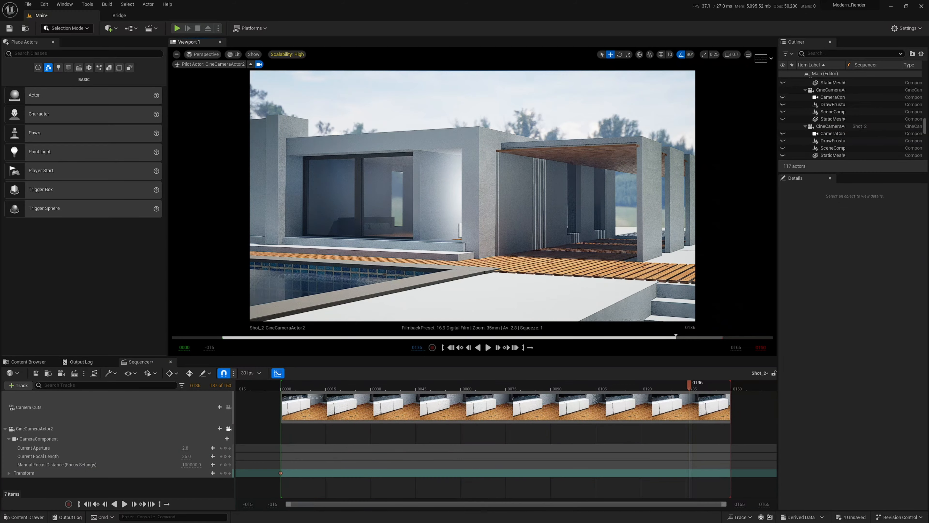
{"action": "right_click_drag", "start_coordinate": [475, 220], "coordinate": [475, 220]}
{"action": "key", "text": "w"}
{"action": "scroll", "coordinate": [476, 220], "scroll_direction": "up", "scroll_amount": 1}
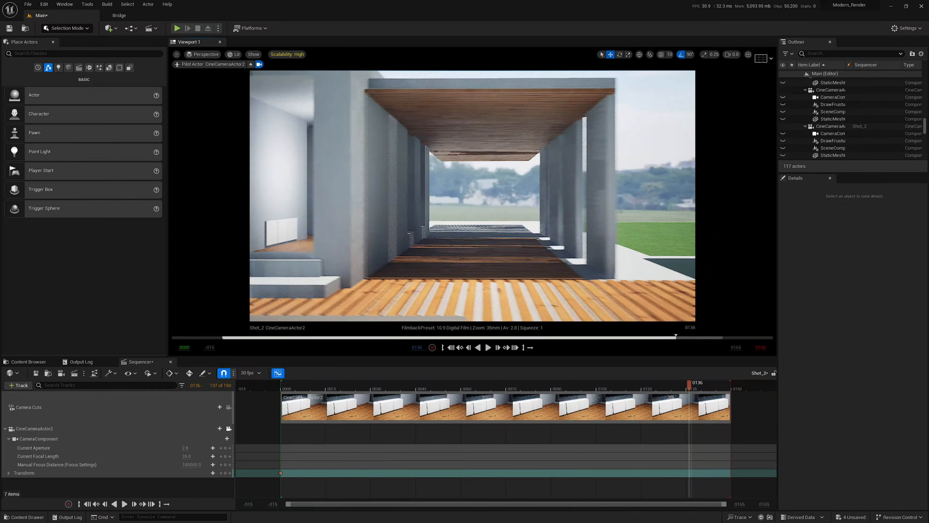